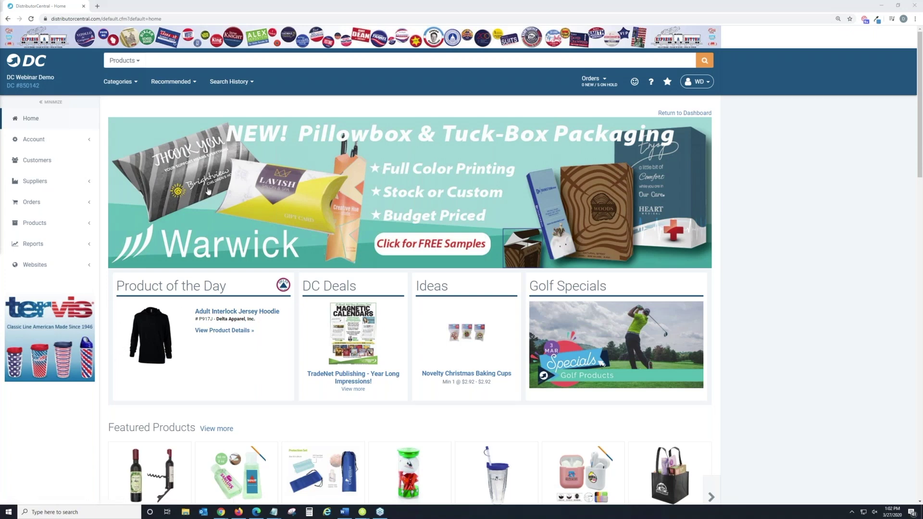
Step: Open the Hosting Manager for websites and start adding a new website
click(48, 272)
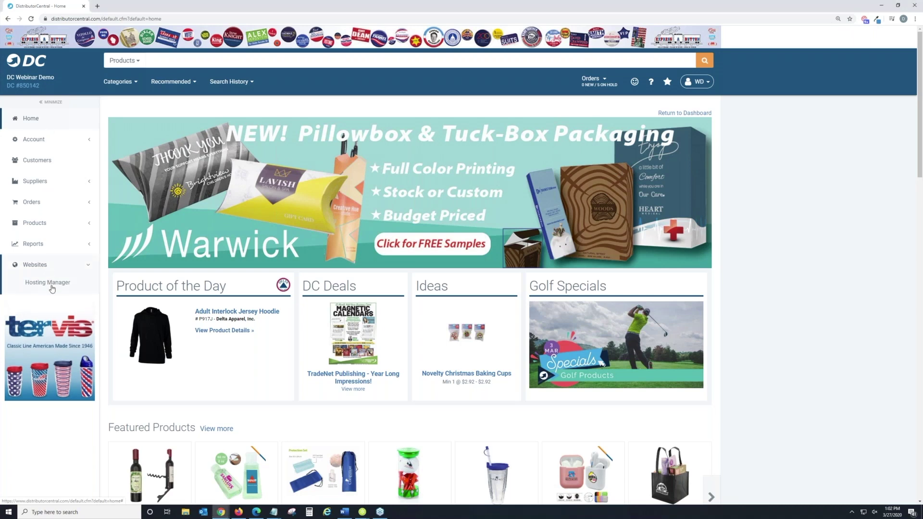
click(54, 288)
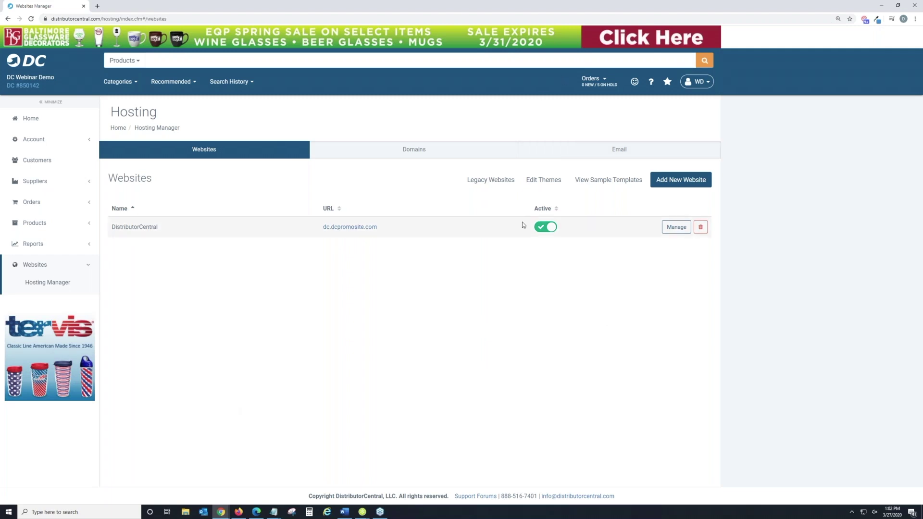
drag(537, 208, 558, 210)
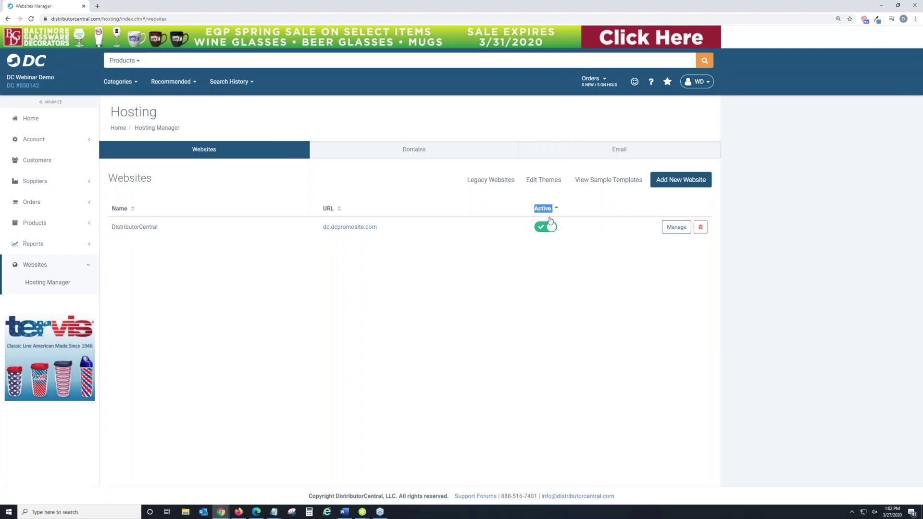
click(517, 260)
click(689, 183)
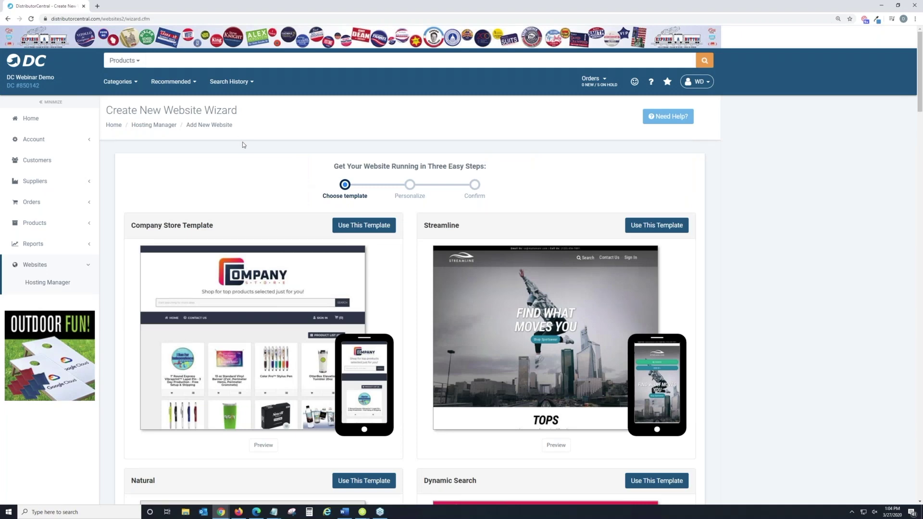
Step: Look through the full gallery of website templates, from Company Store Template down past Brick and Big Photo
scroll(243, 143, down, 1)
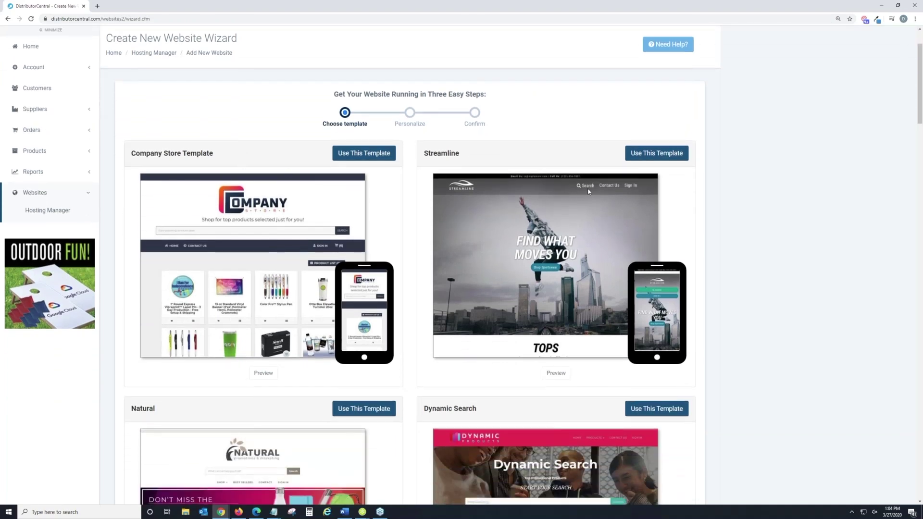
scroll(589, 192, down, 1)
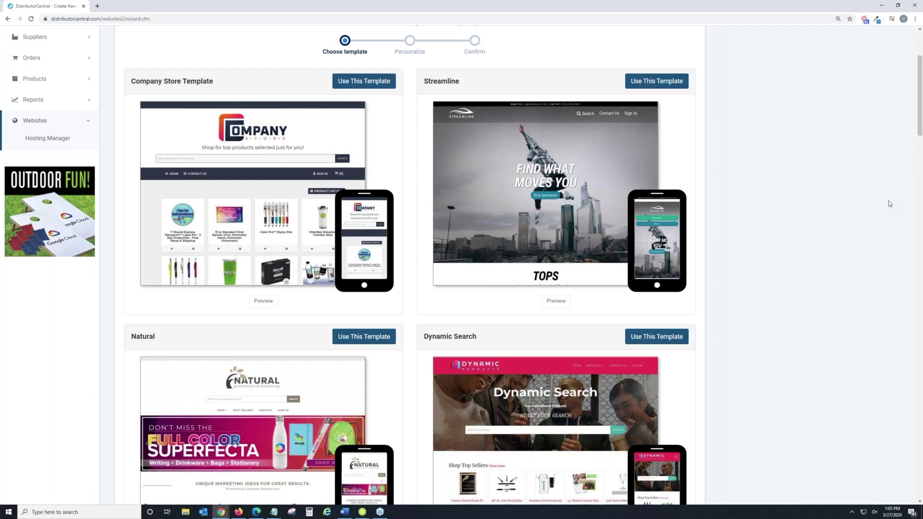
scroll(889, 204, down, 1)
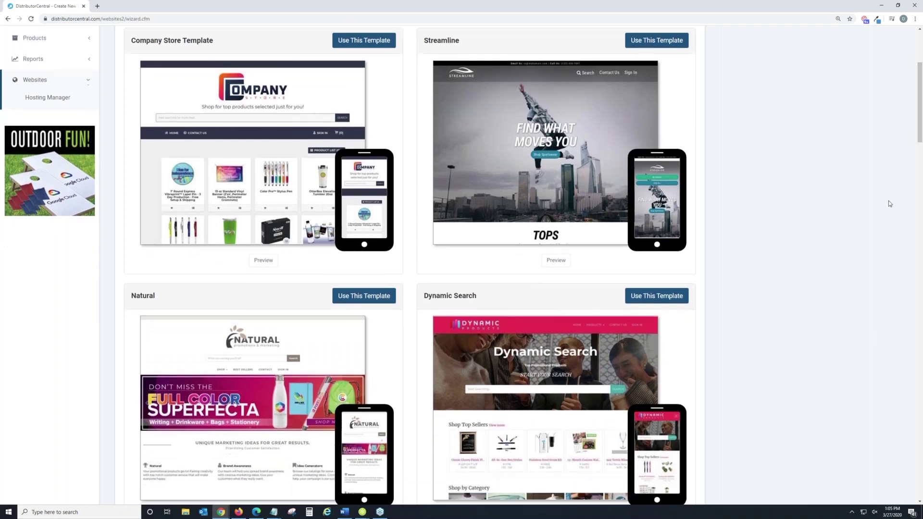
scroll(889, 204, down, 1)
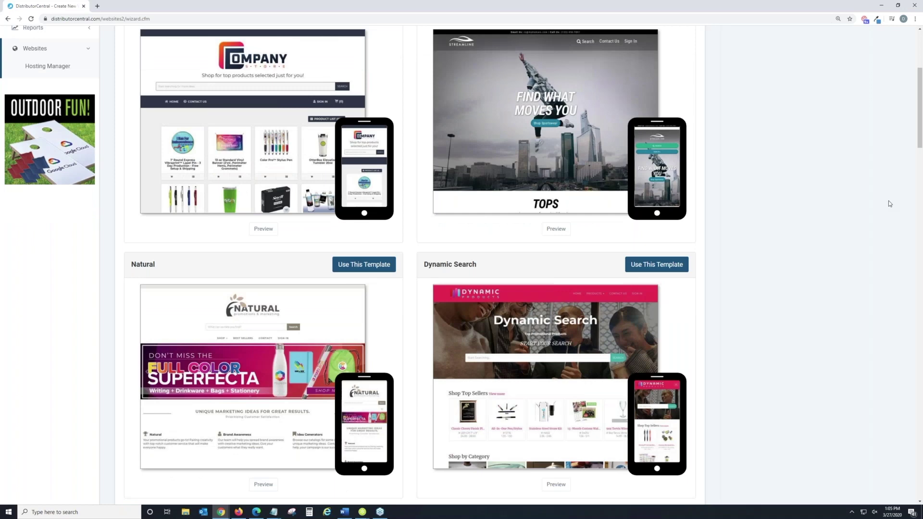
scroll(866, 219, down, 1)
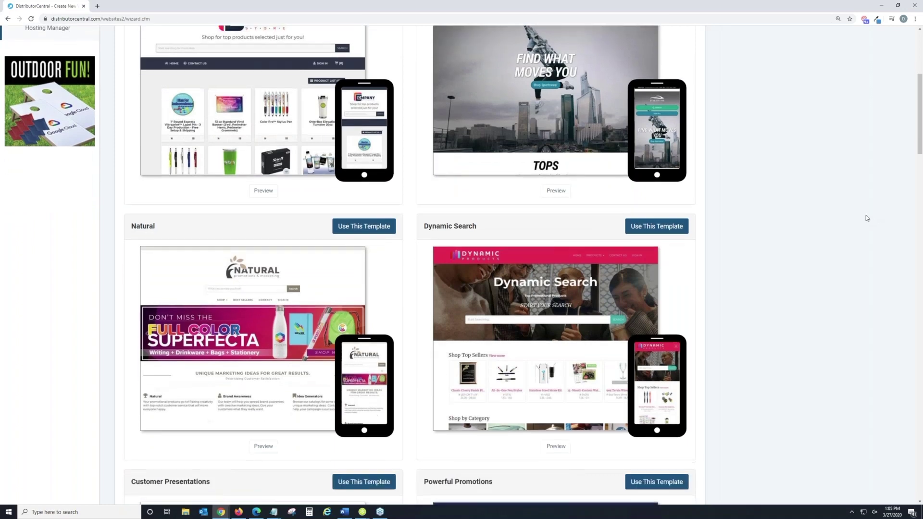
scroll(866, 218, down, 3)
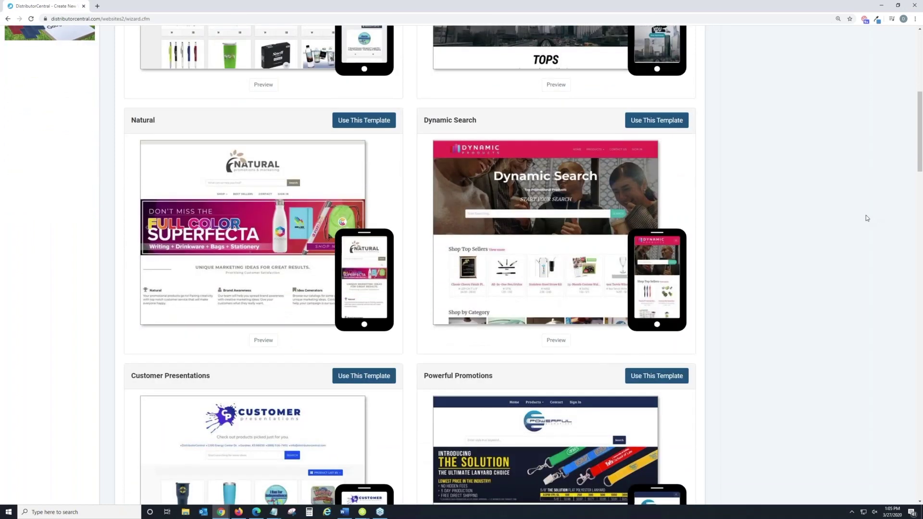
scroll(867, 218, down, 1)
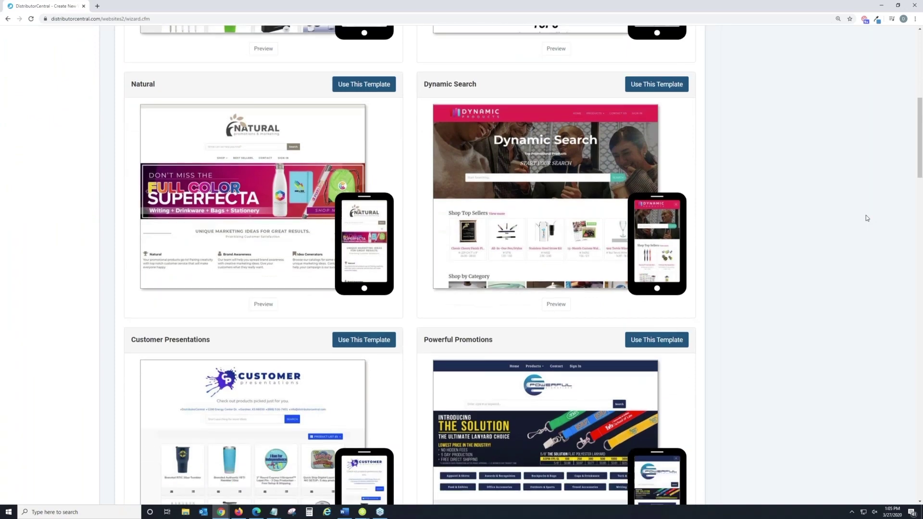
scroll(867, 217, down, 2)
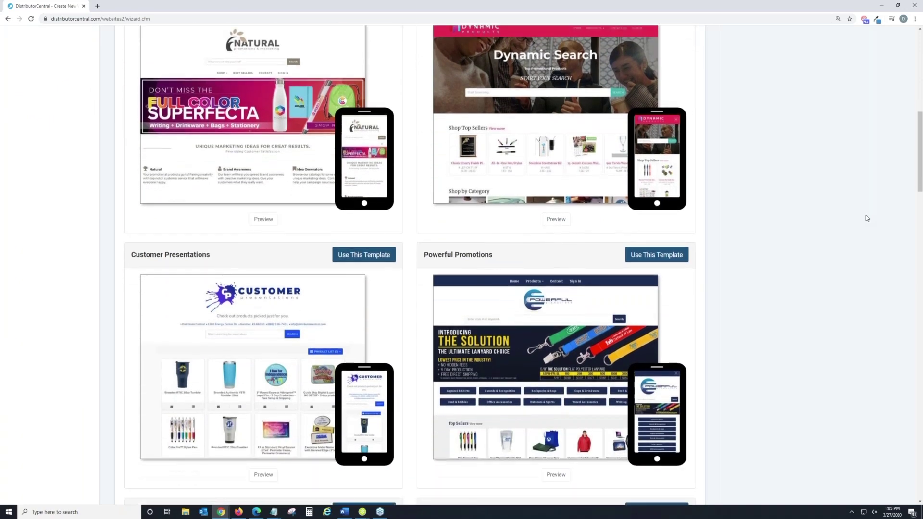
scroll(867, 218, down, 3)
scroll(867, 218, down, 3)
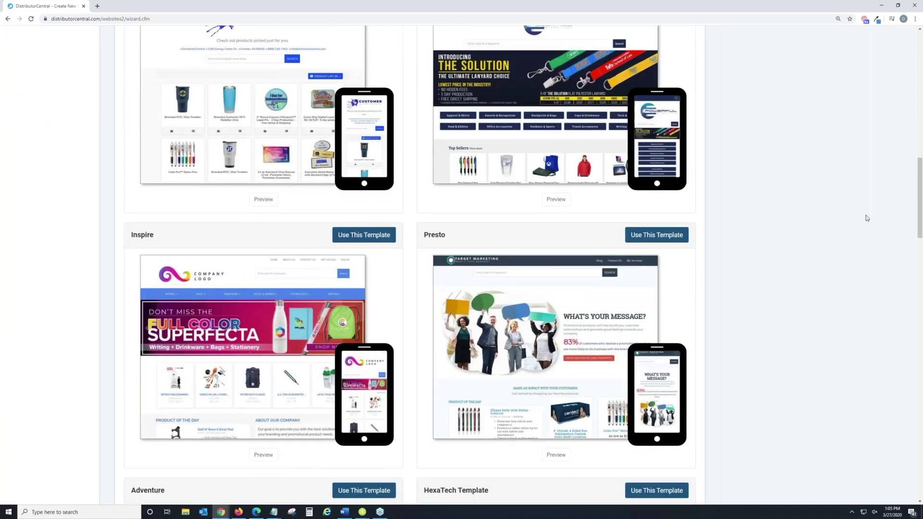
scroll(867, 218, down, 9)
scroll(867, 218, down, 7)
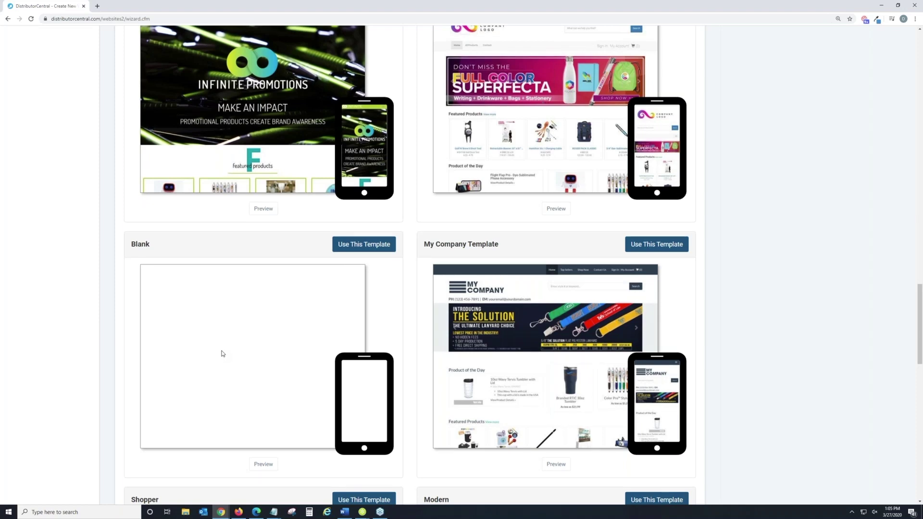
scroll(222, 353, down, 2)
scroll(222, 353, down, 1)
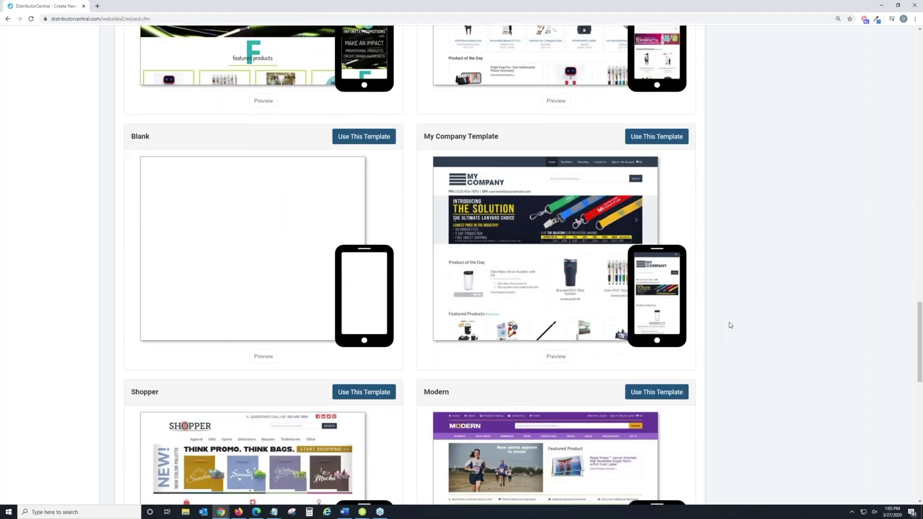
scroll(750, 303, down, 3)
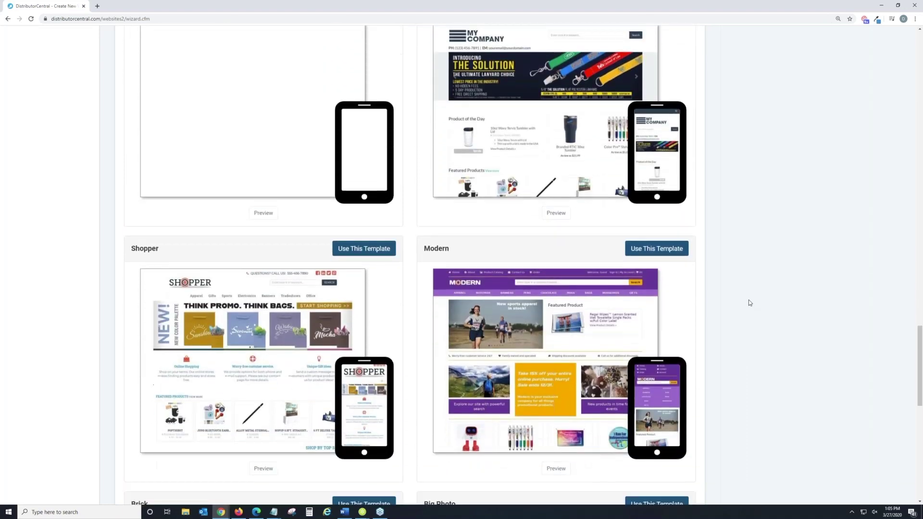
scroll(749, 303, down, 5)
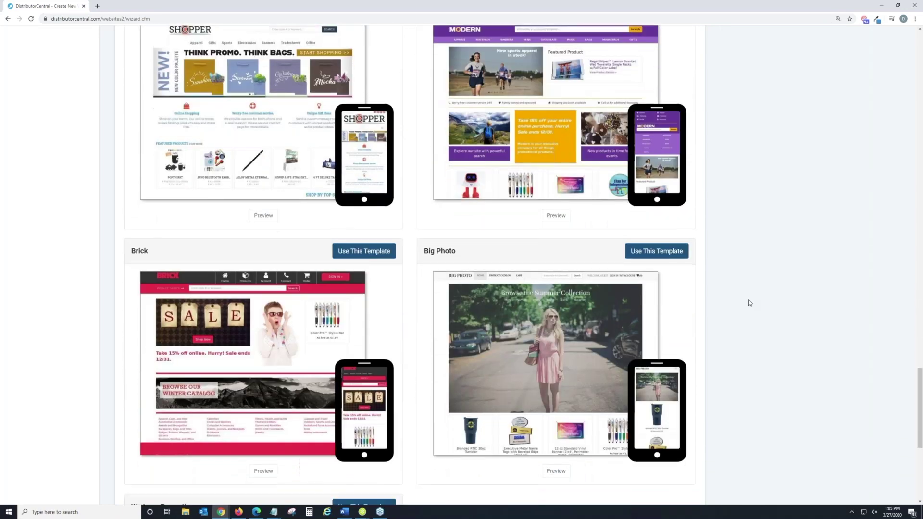
scroll(749, 303, up, 3)
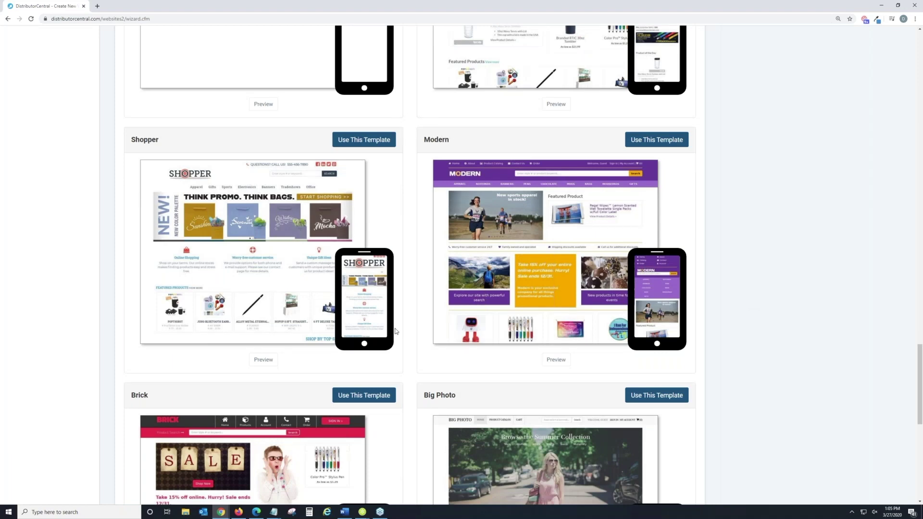
scroll(395, 330, down, 3)
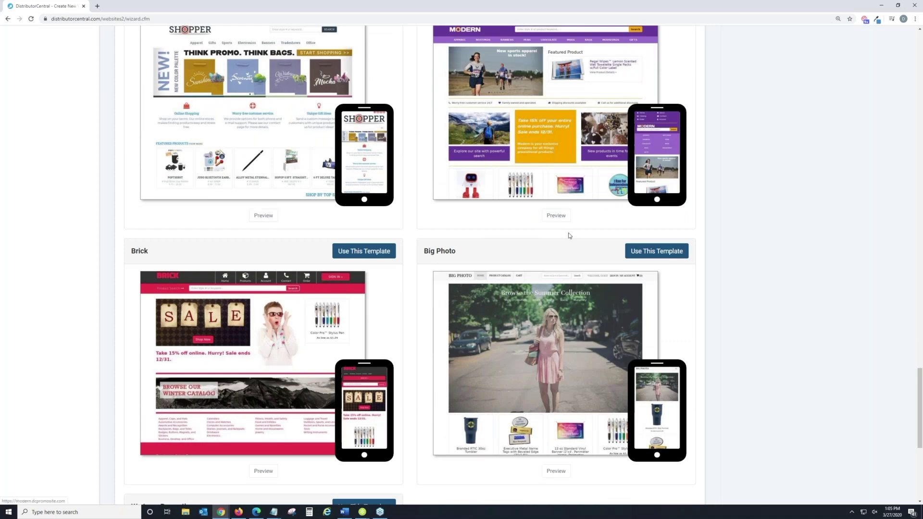
scroll(566, 325, down, 4)
Step: Preview the Inspire template and examine its home page from the banner down to the contact form
scroll(566, 328, up, 10)
scroll(567, 328, up, 15)
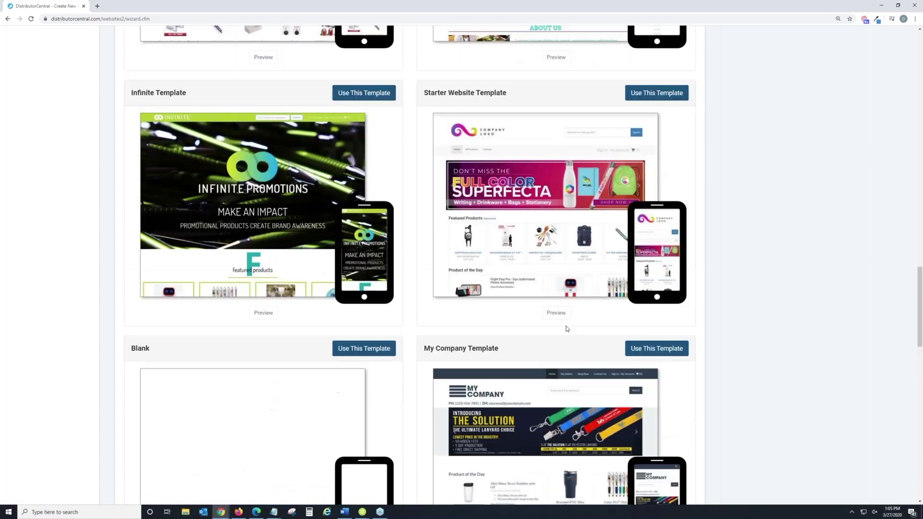
scroll(566, 329, up, 4)
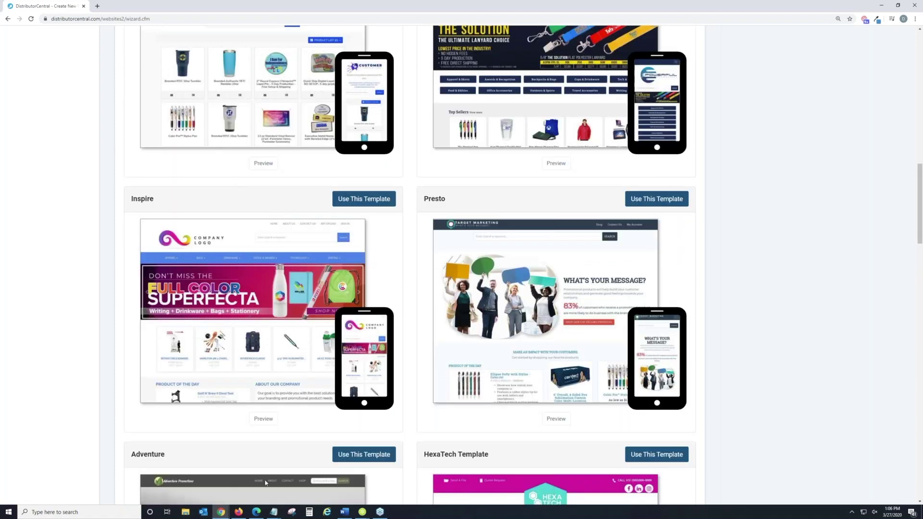
click(263, 419)
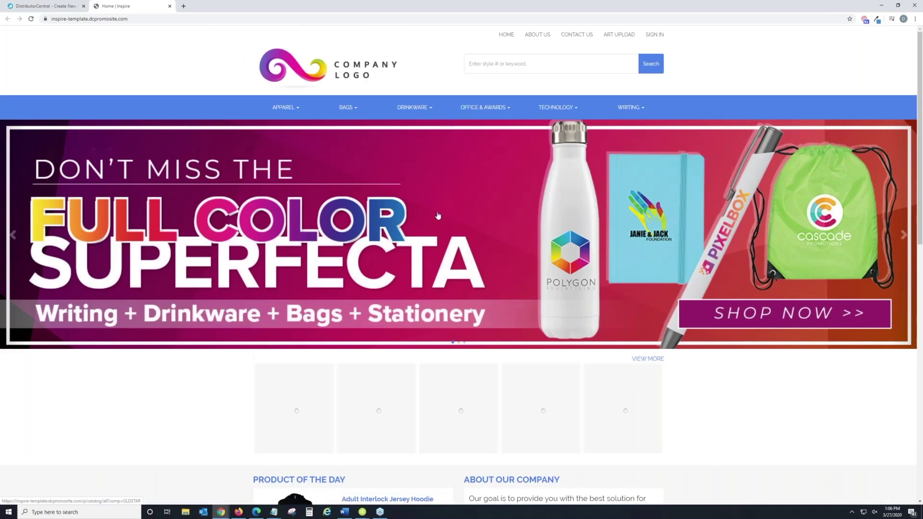
scroll(438, 217, down, 1)
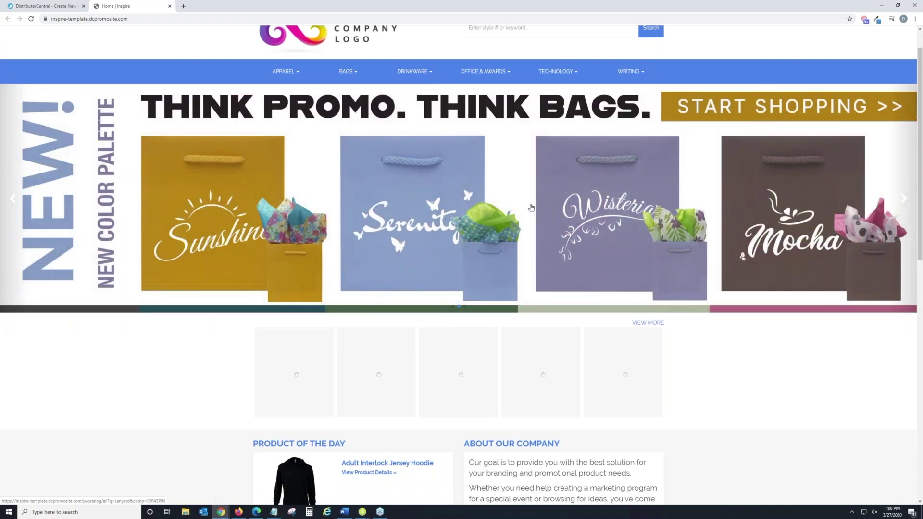
scroll(531, 208, down, 5)
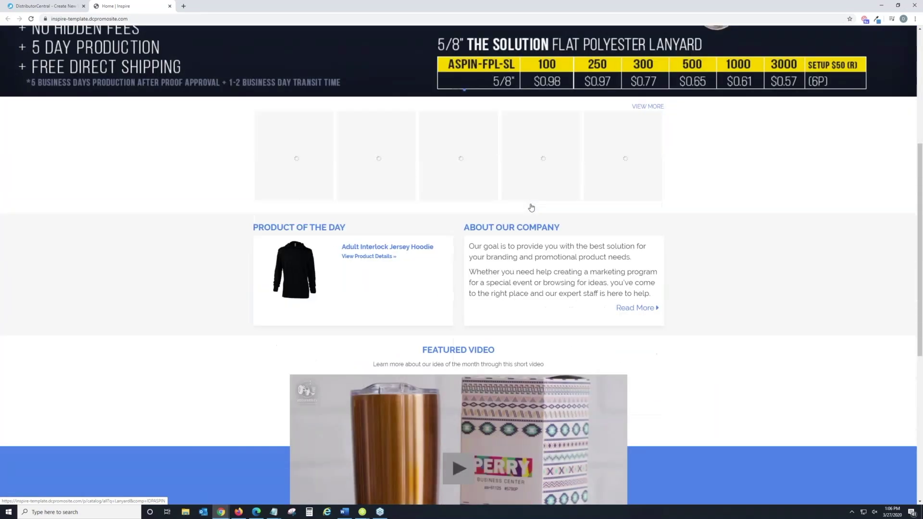
scroll(532, 208, down, 2)
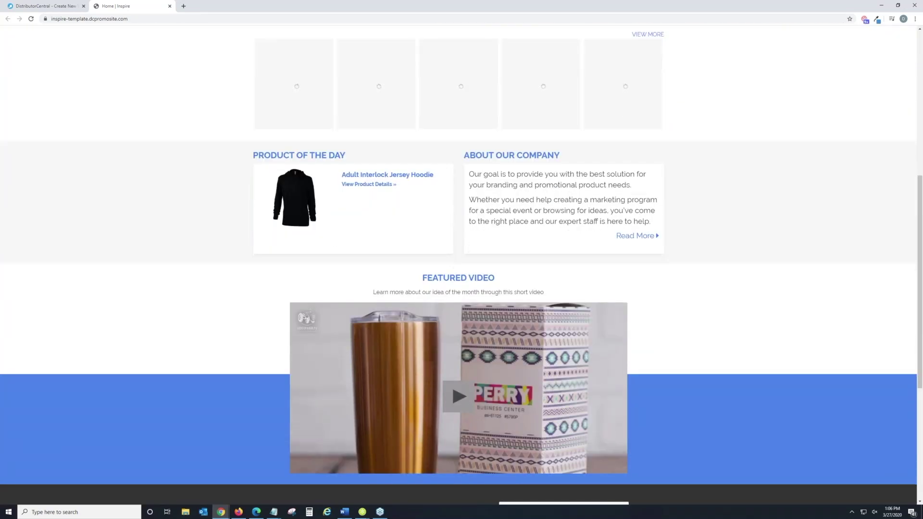
scroll(531, 211, down, 5)
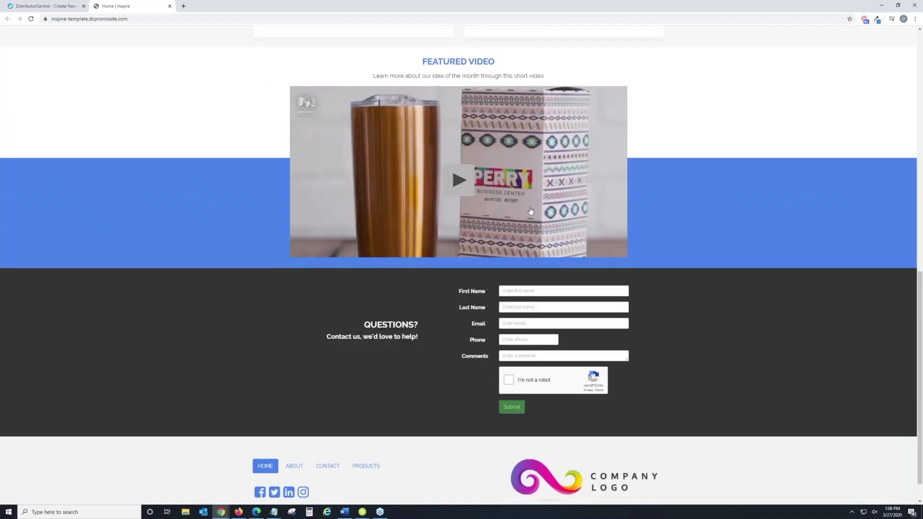
scroll(531, 211, up, 5)
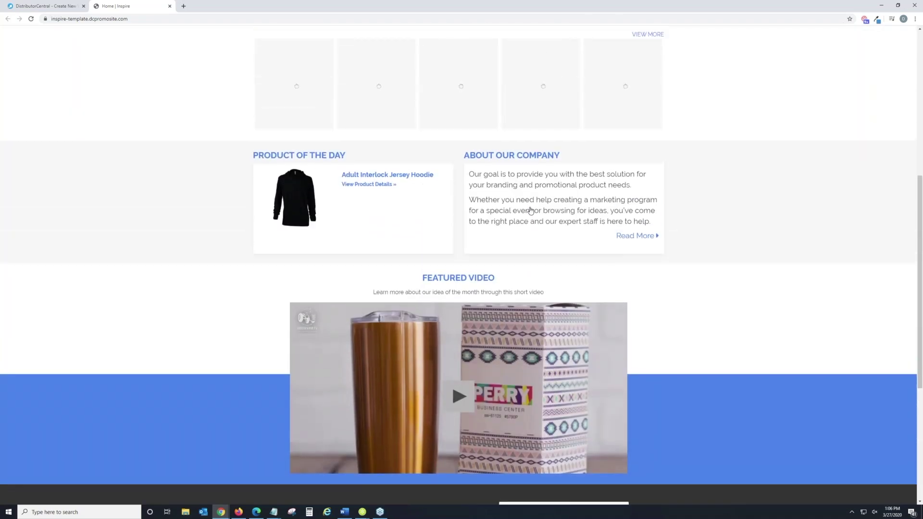
scroll(531, 210, up, 7)
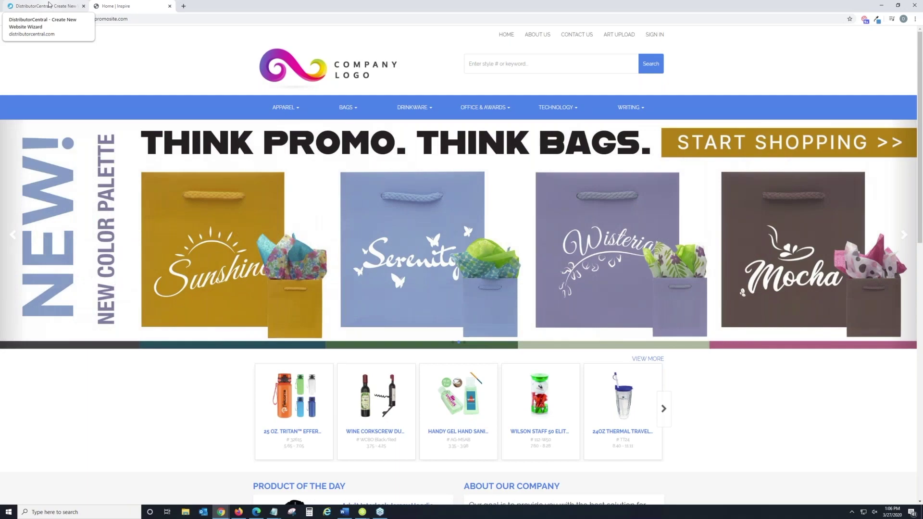
Step: Check the Inspire preview's home page once more against the template gallery and close the preview
click(48, 6)
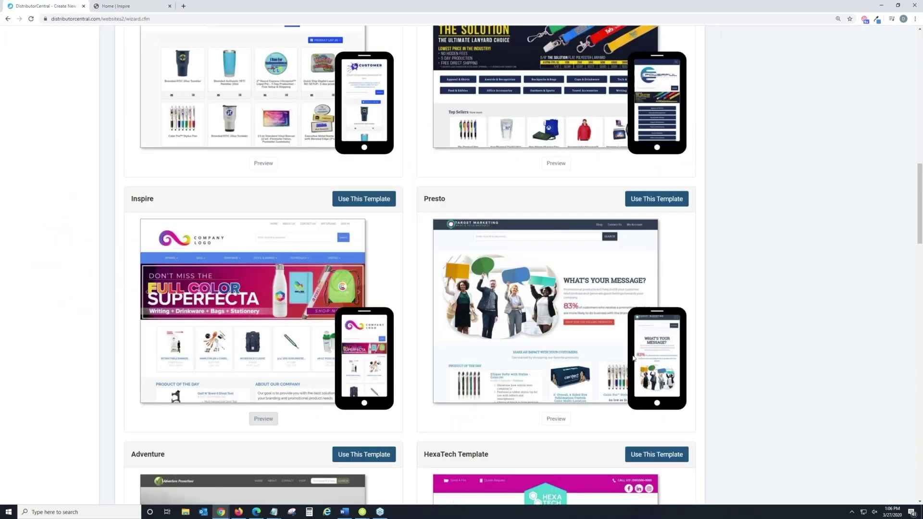
click(158, 6)
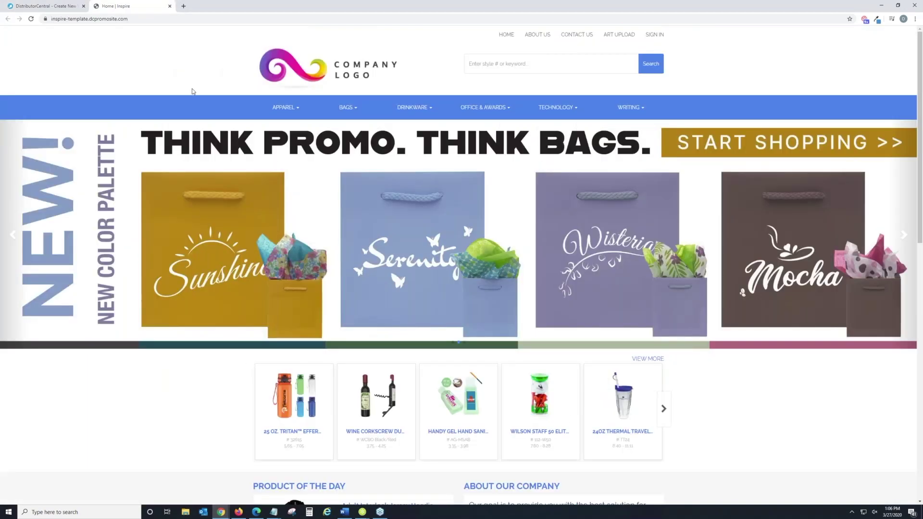
scroll(208, 163, down, 5)
scroll(202, 159, up, 5)
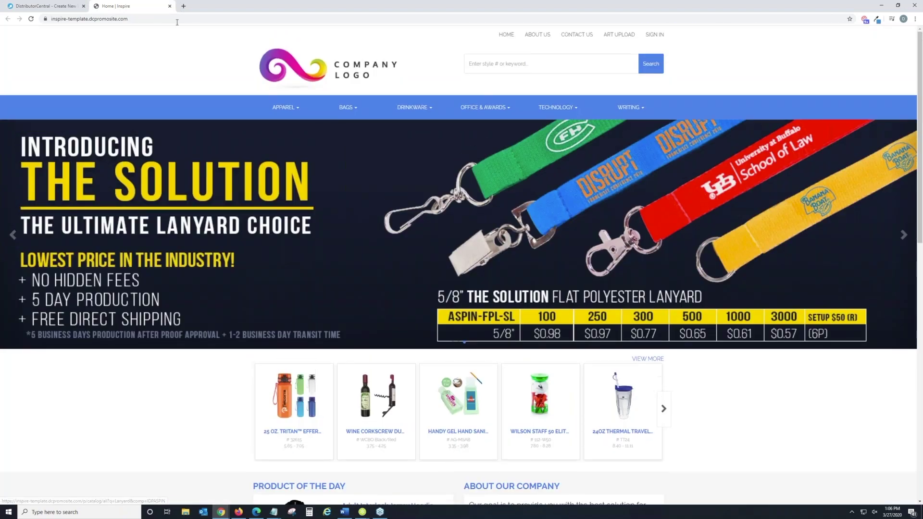
click(170, 6)
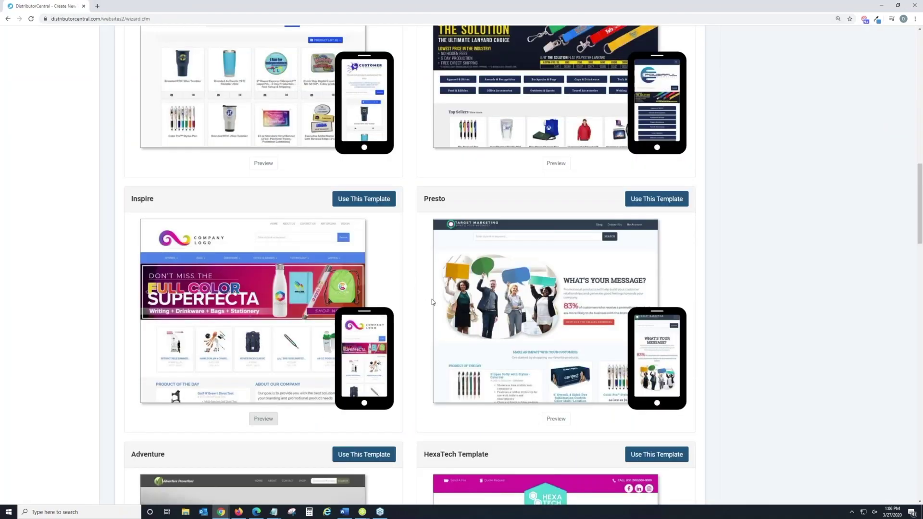
Step: Review the Natural, Dynamic Search, Customer Presentations and Powerful Promotions templates in the gallery
scroll(432, 299, up, 3)
scroll(431, 302, up, 2)
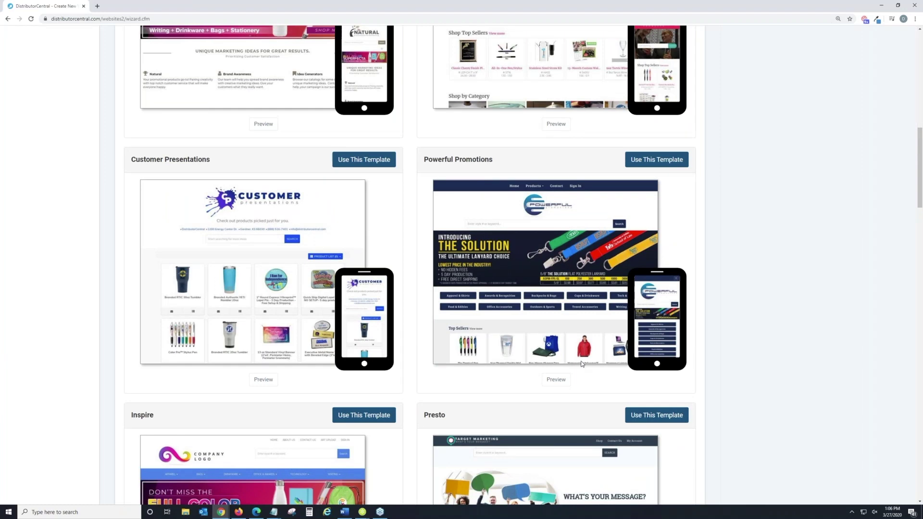
scroll(582, 364, up, 3)
scroll(195, 242, down, 3)
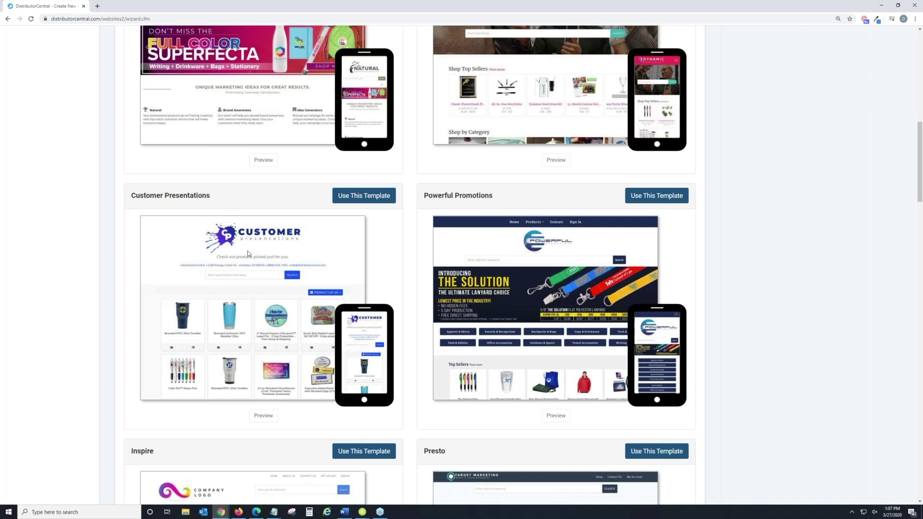
scroll(248, 254, up, 3)
scroll(248, 254, down, 2)
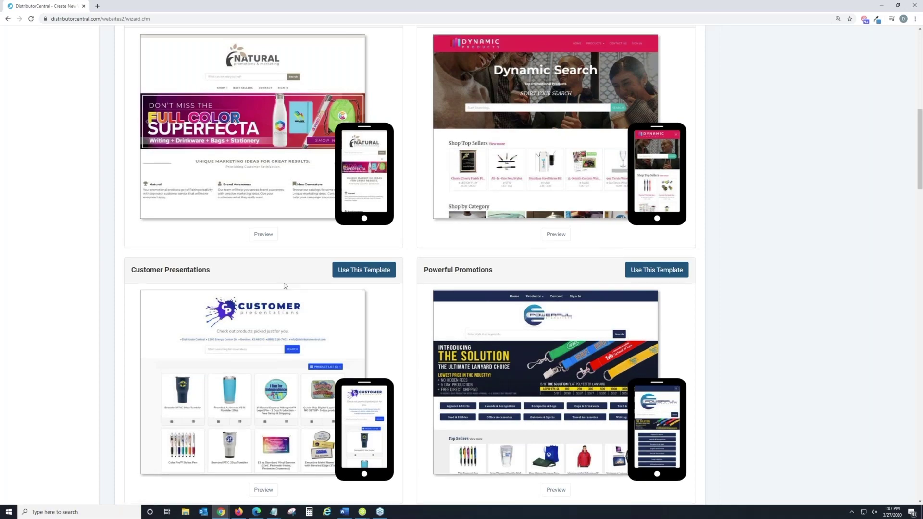
Step: Compare the Company Store, Natural and Customer Presentations templates in the gallery with their neighbouring designs
scroll(291, 304, up, 2)
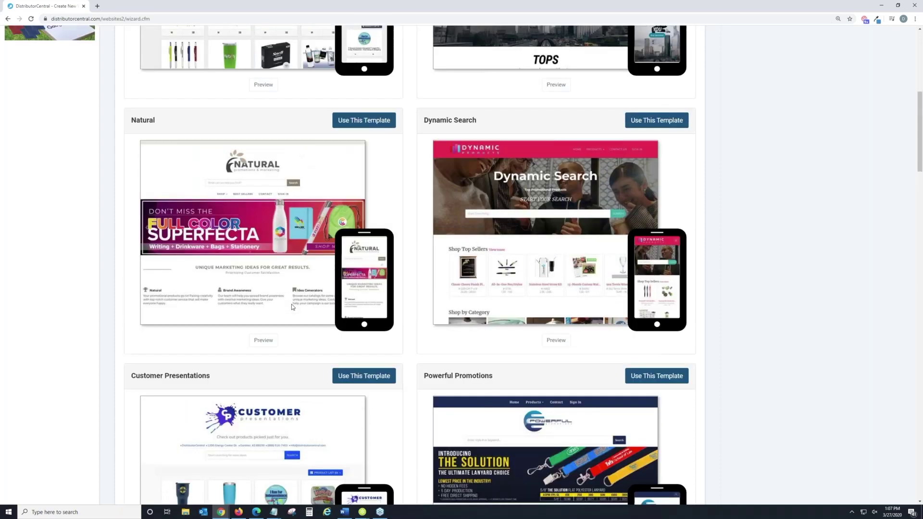
scroll(292, 306, up, 6)
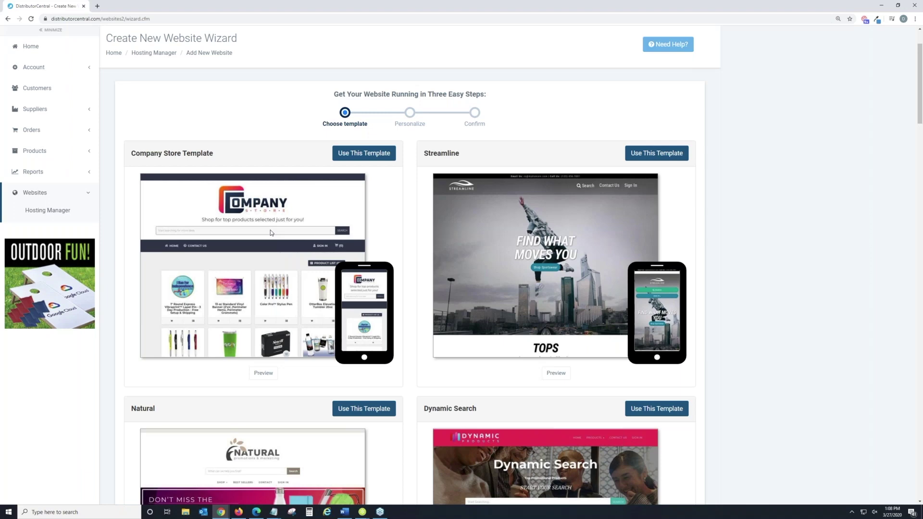
scroll(270, 230, down, 6)
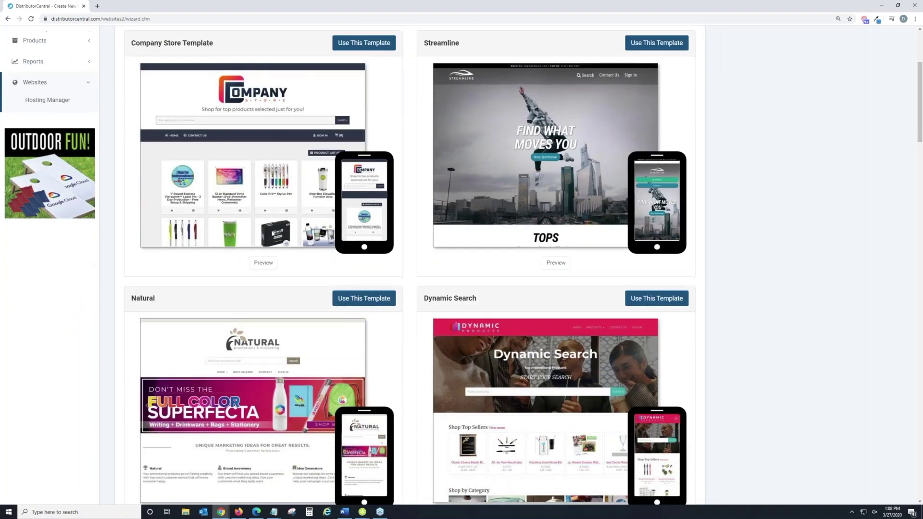
scroll(272, 234, down, 2)
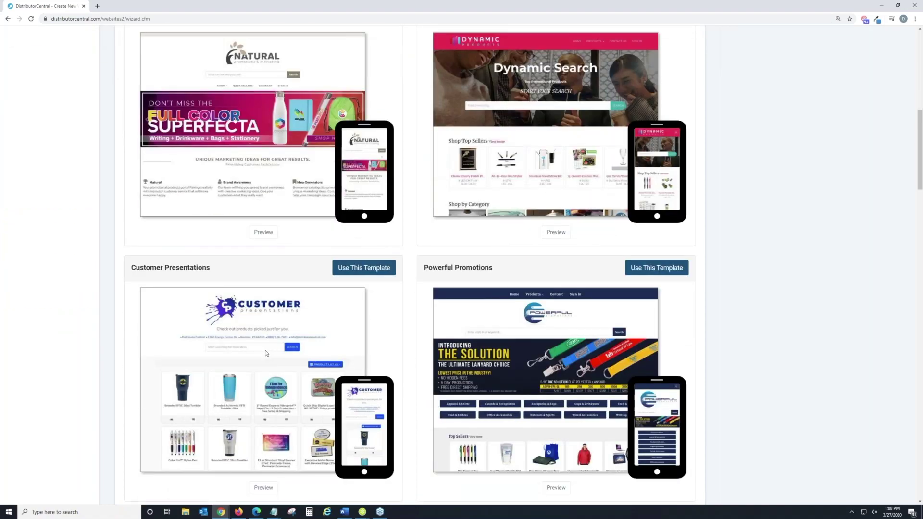
scroll(266, 353, up, 7)
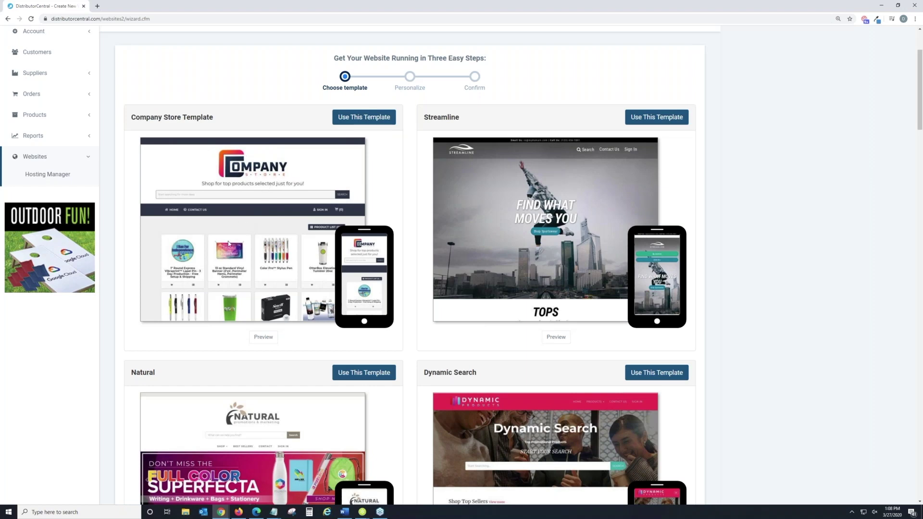
scroll(229, 247, down, 1)
scroll(229, 247, down, 1)
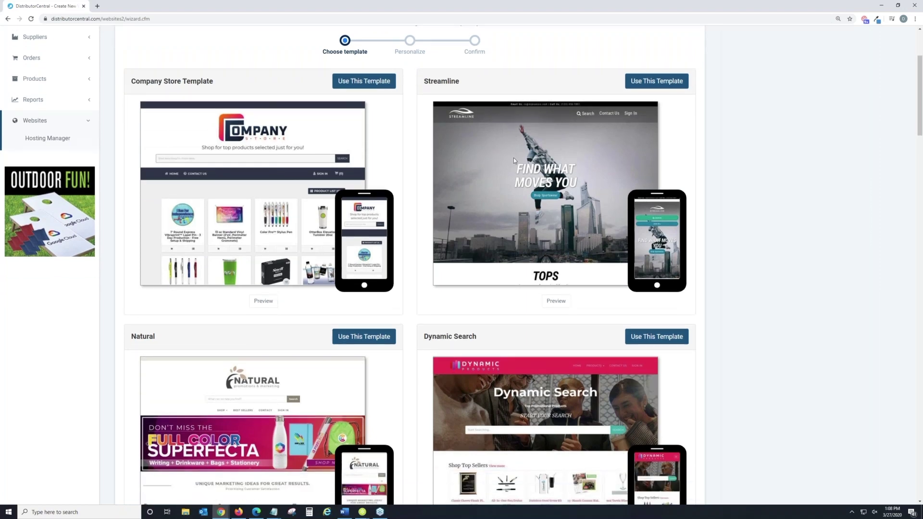
Step: Preview the Streamline template, look through its home page, and return to the template gallery
click(563, 305)
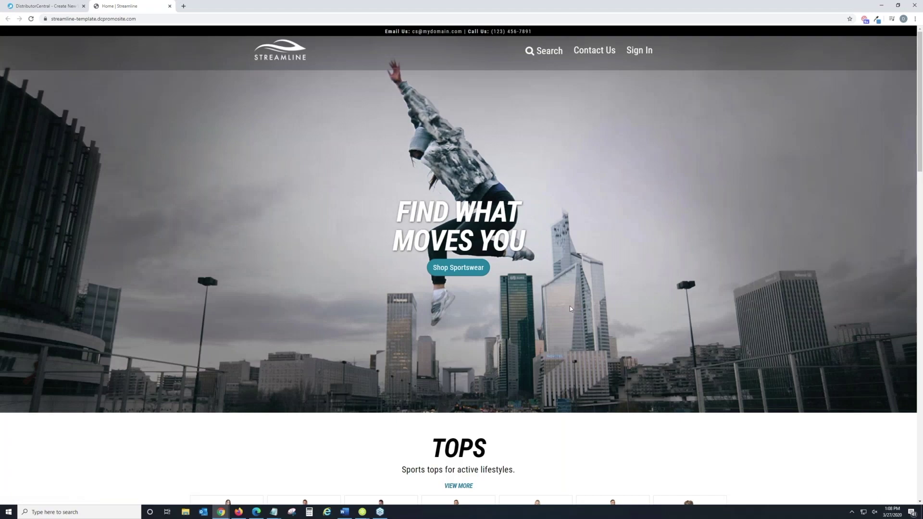
scroll(570, 307, down, 3)
scroll(571, 309, down, 12)
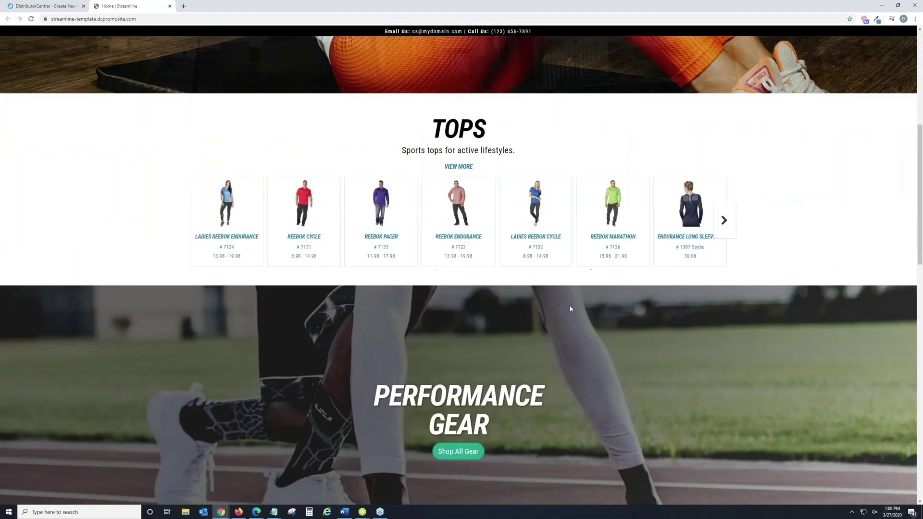
scroll(571, 309, down, 5)
scroll(571, 308, up, 16)
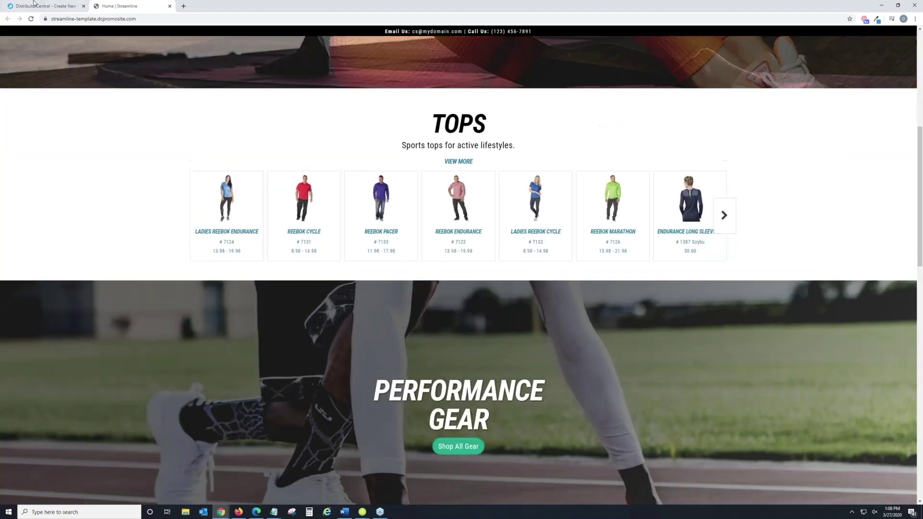
click(34, 3)
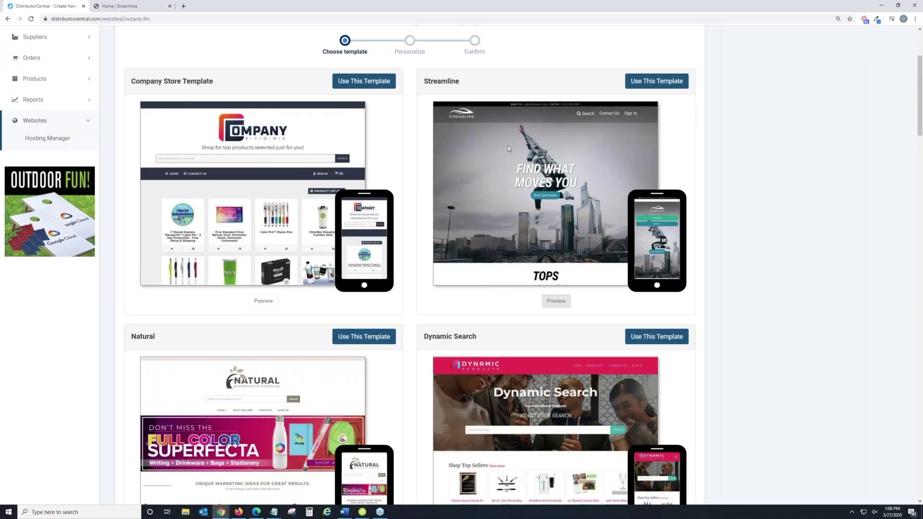
Step: Choose the Powerful Promotions template for the new website
scroll(533, 197, down, 1)
scroll(533, 198, down, 1)
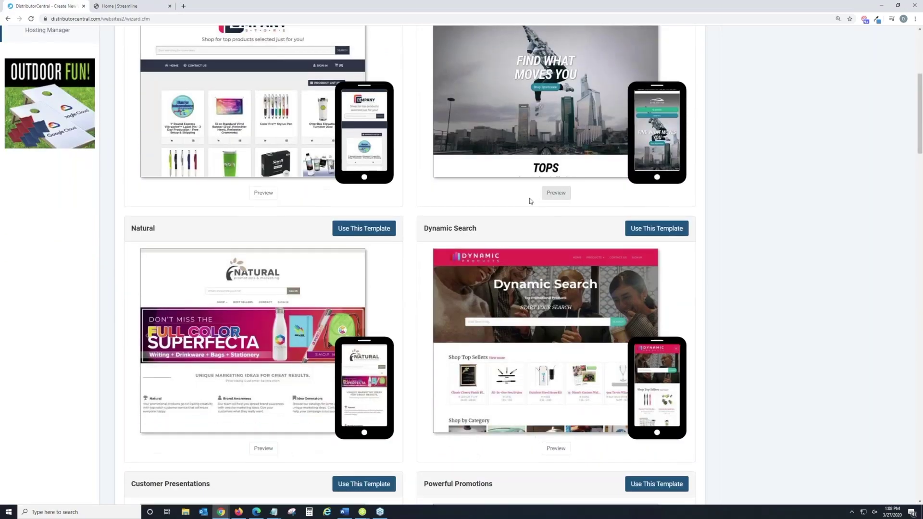
scroll(530, 199, down, 1)
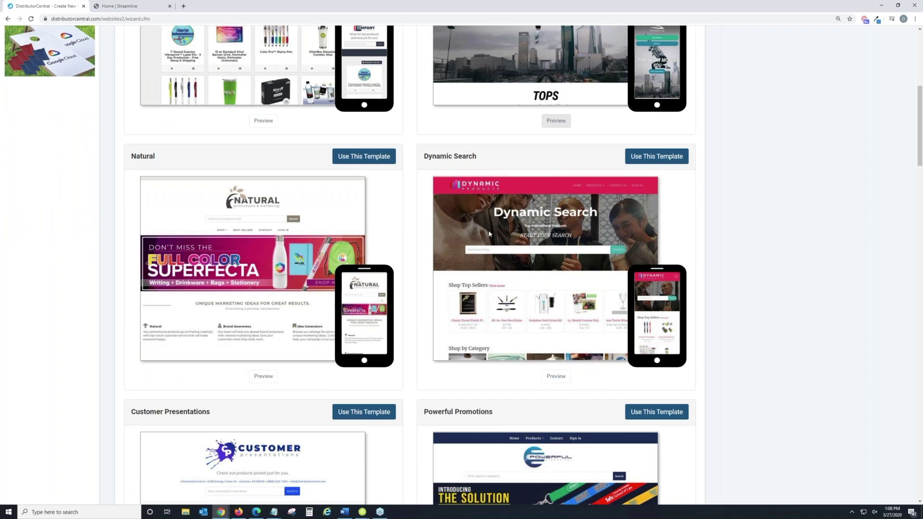
scroll(495, 238, down, 1)
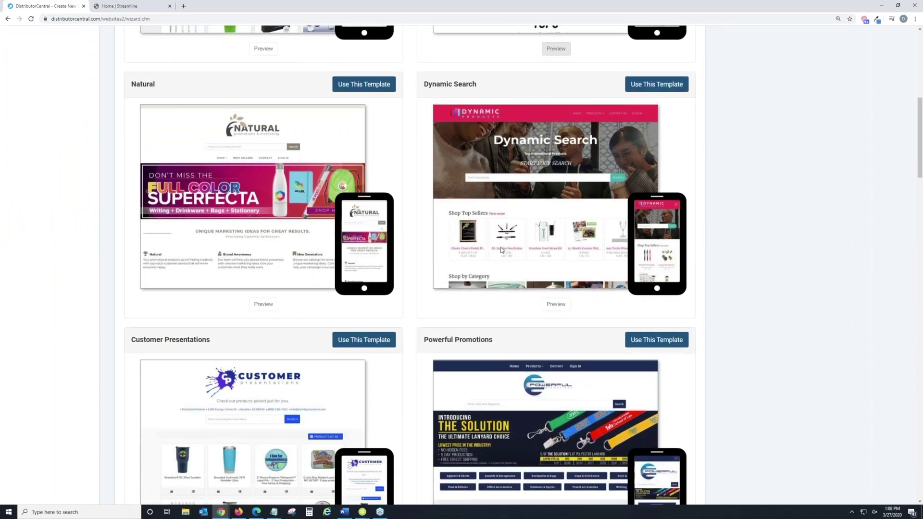
scroll(510, 250, down, 4)
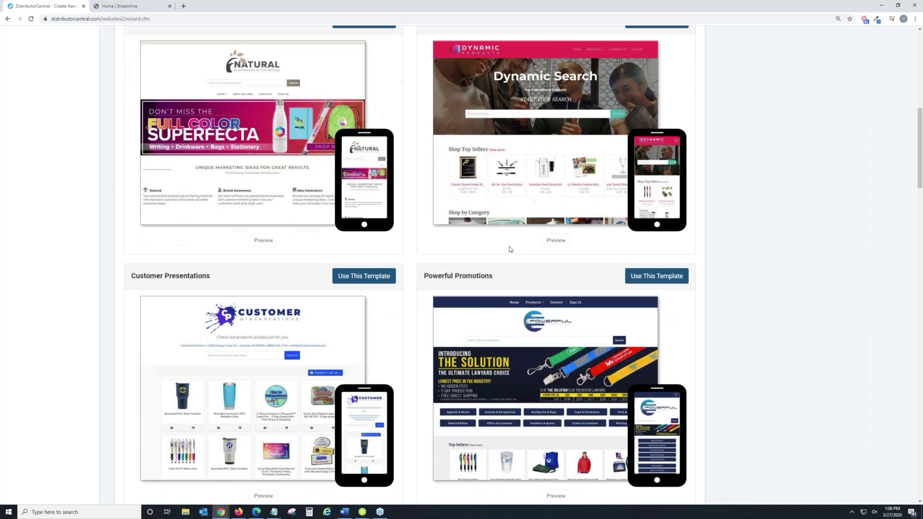
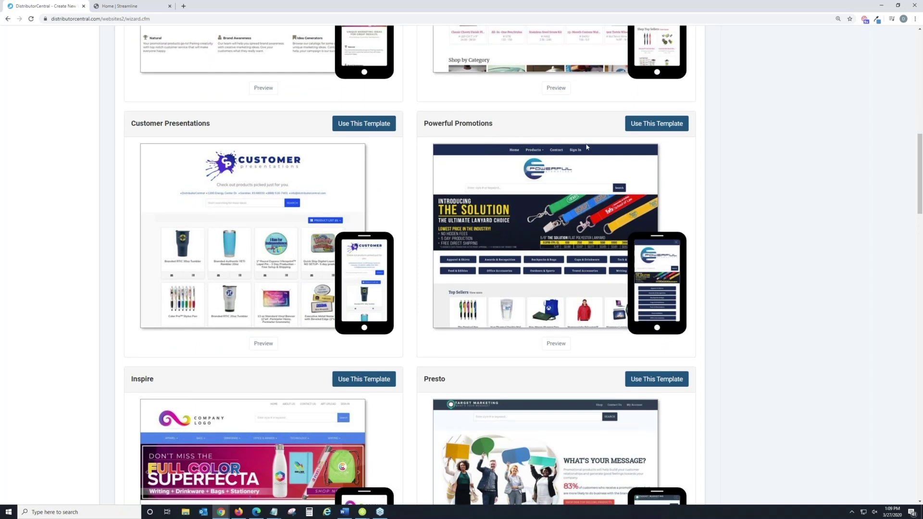
click(681, 129)
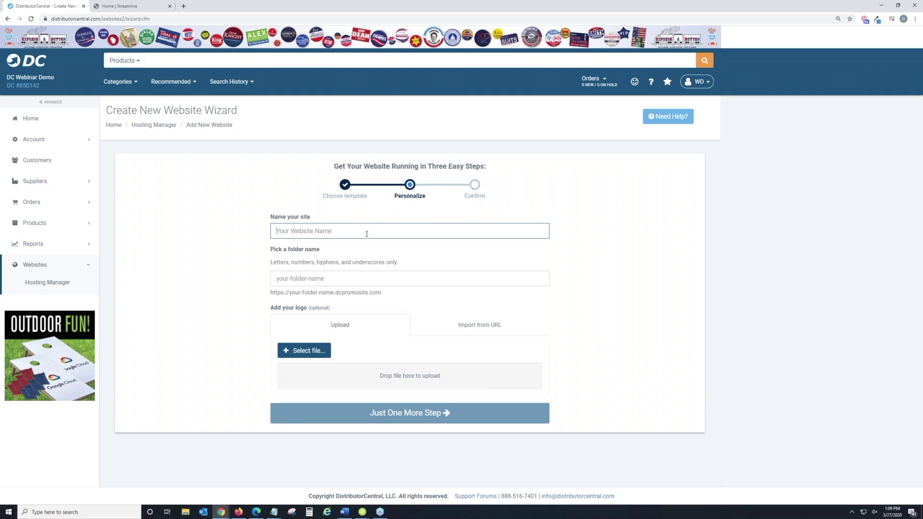
Step: Name the site "Demo INC" and check the folder name and web address derived from it
text(Dem)
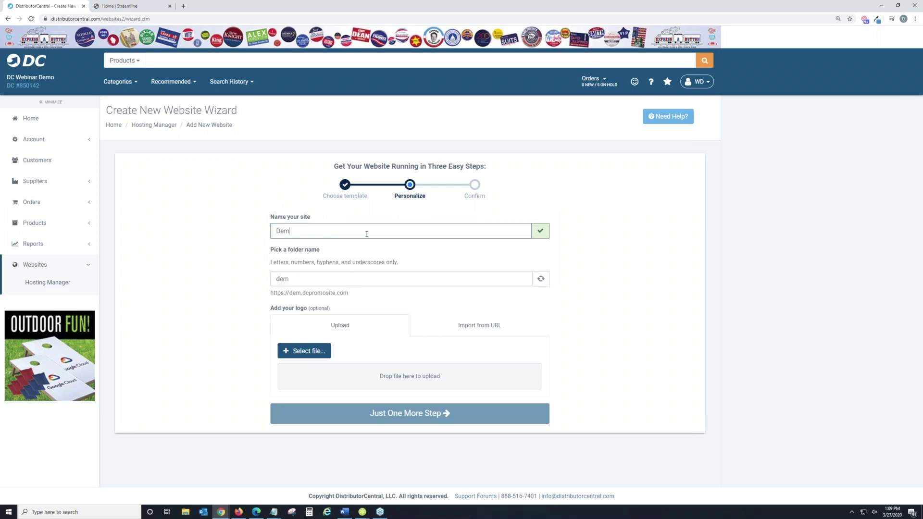
text(o INC)
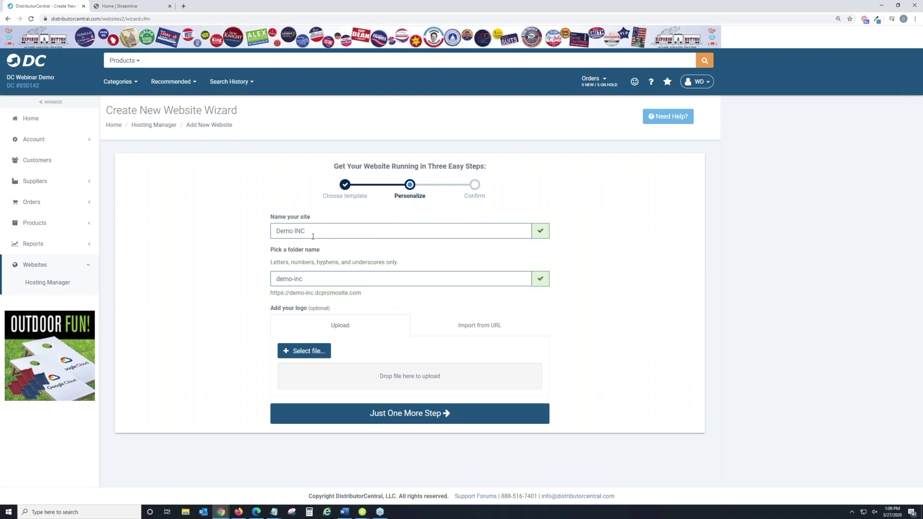
drag(304, 278, 274, 279)
drag(365, 294, 269, 293)
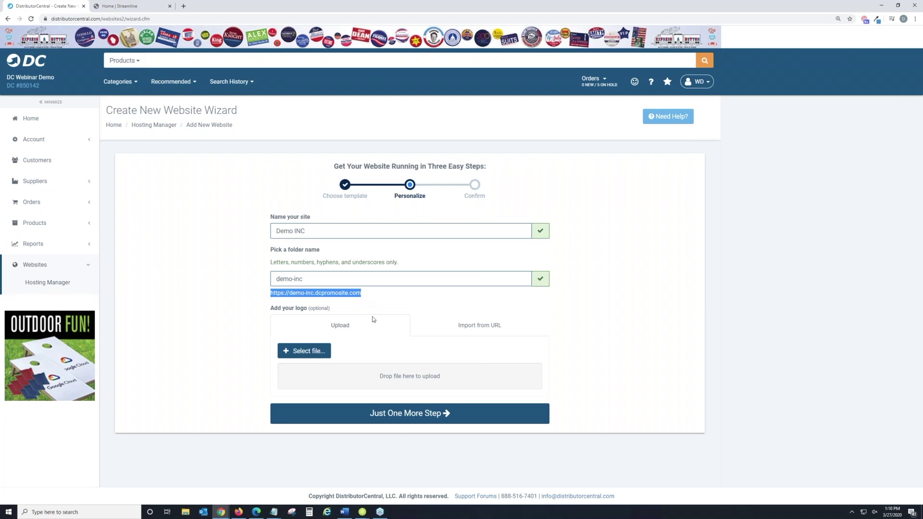
Step: Upload the image file PNG from the DC Images folder as the site's logo
click(318, 352)
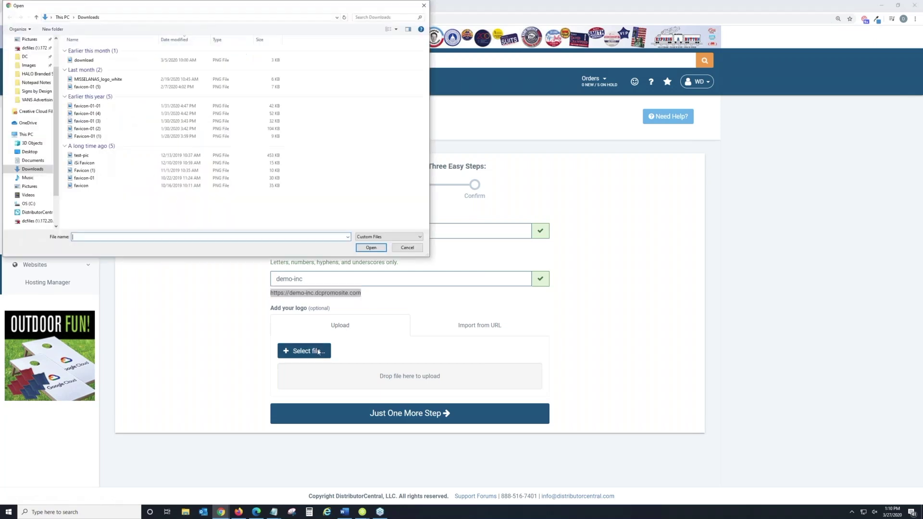
click(28, 57)
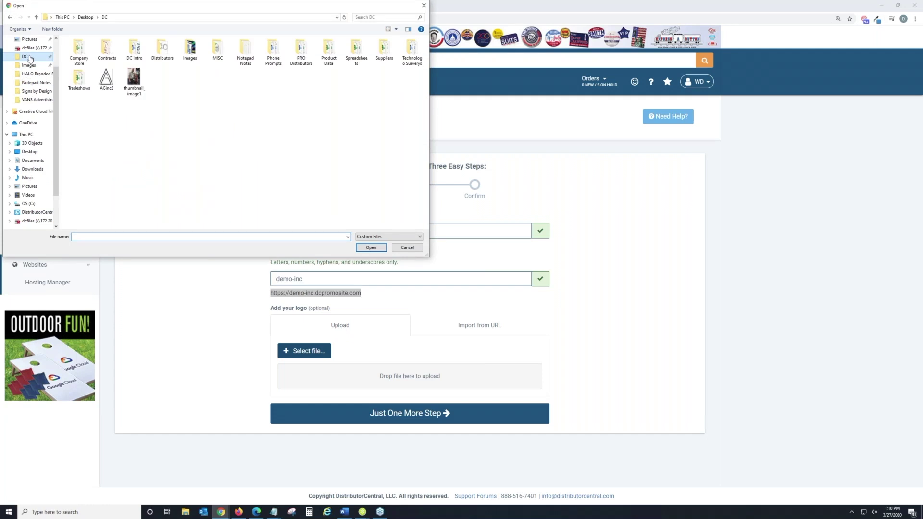
double_click(188, 61)
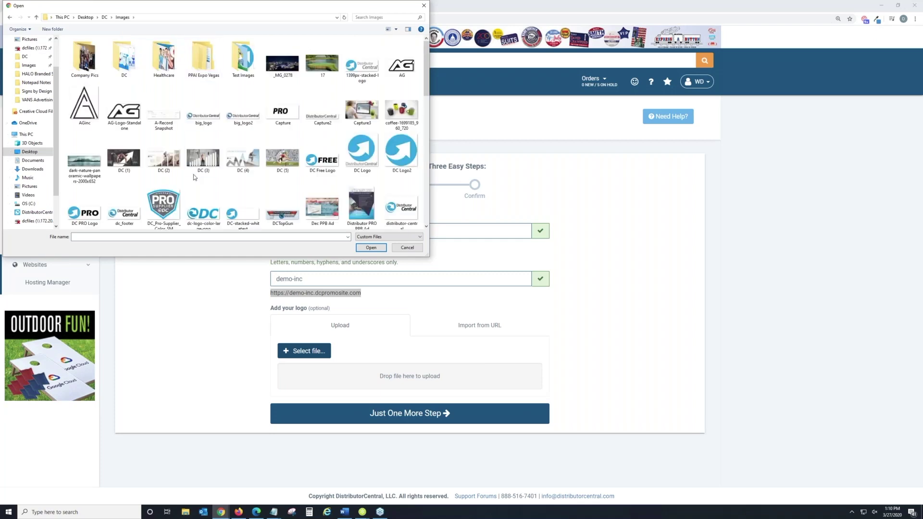
scroll(194, 177, down, 10)
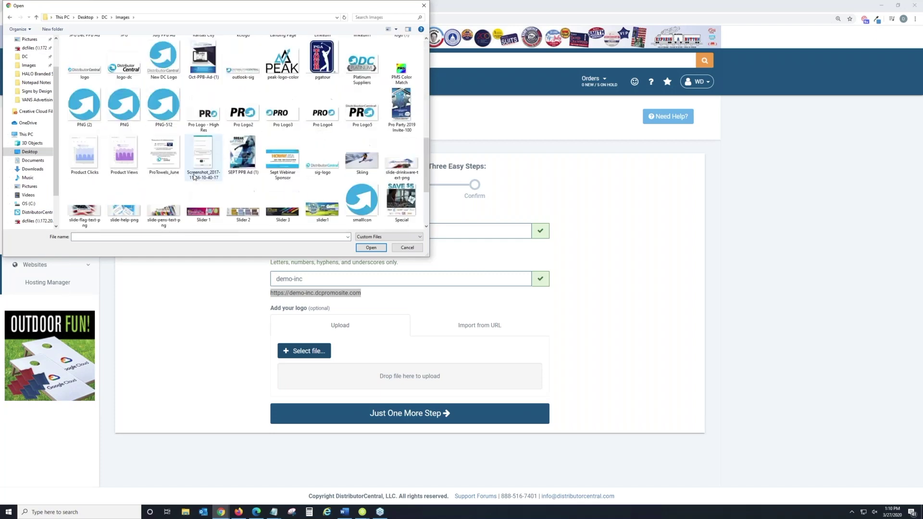
scroll(194, 178, down, 3)
scroll(135, 183, up, 5)
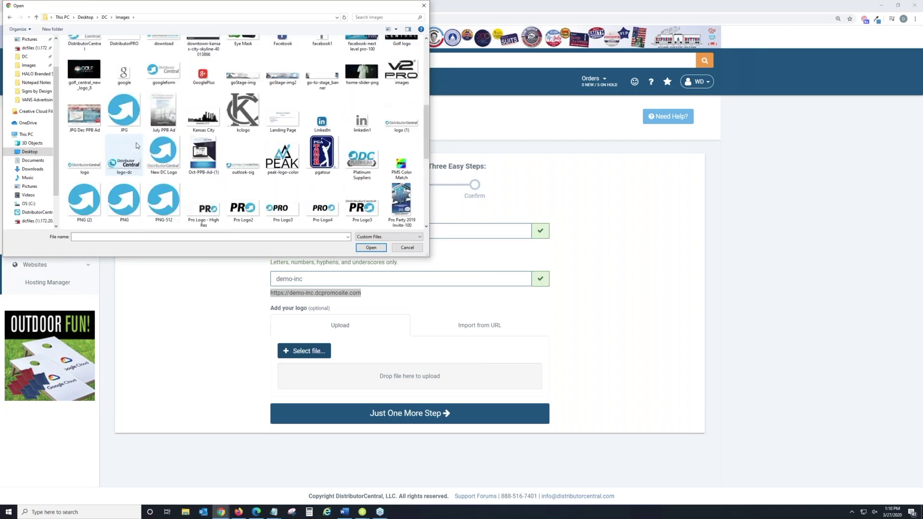
click(124, 201)
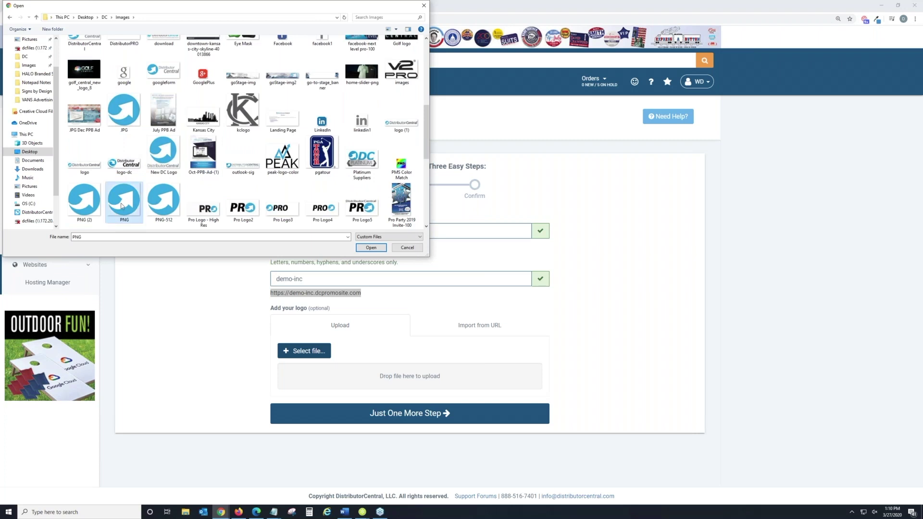
click(371, 249)
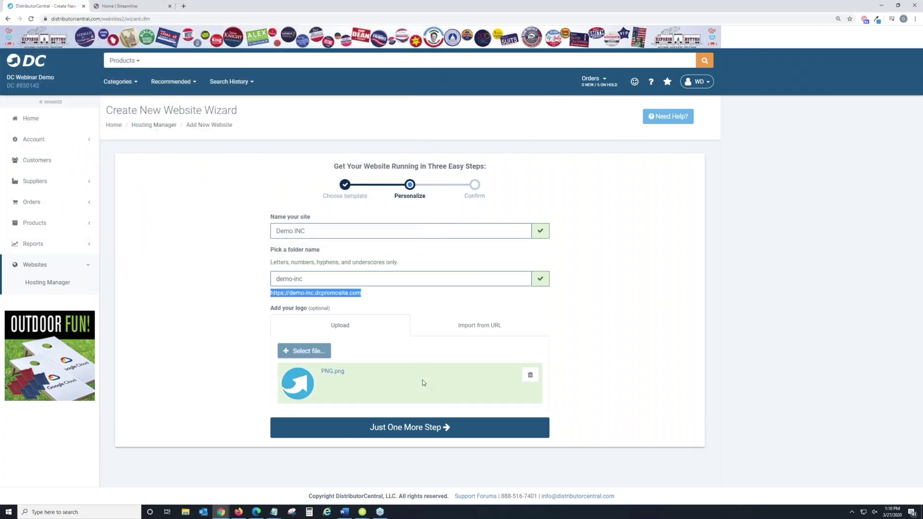
Step: Proceed to the confirmation stage, check the website folder address, and create the website
click(433, 434)
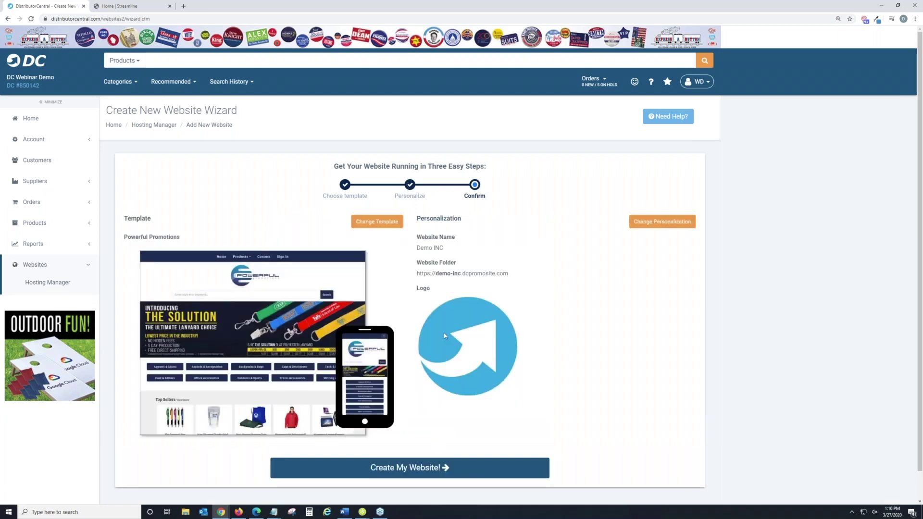
scroll(436, 200, down, 1)
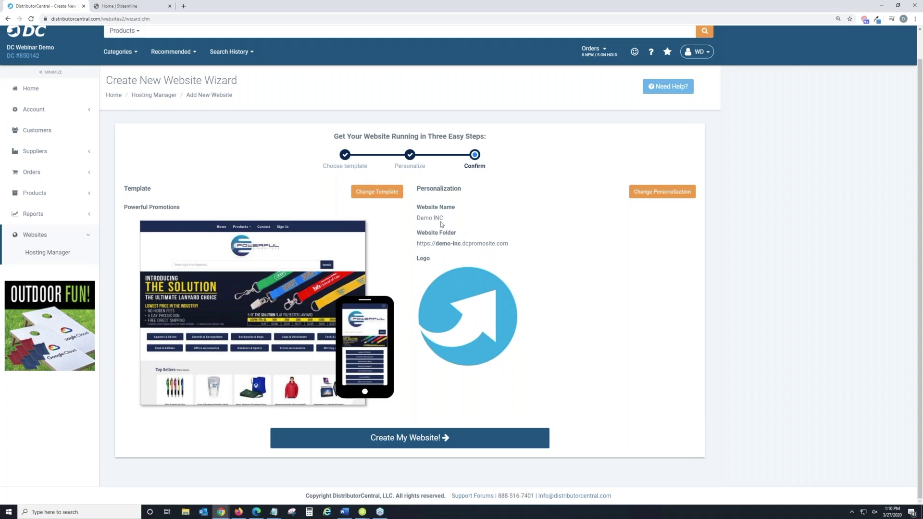
drag(414, 244, 467, 244)
click(496, 241)
triple_click(513, 243)
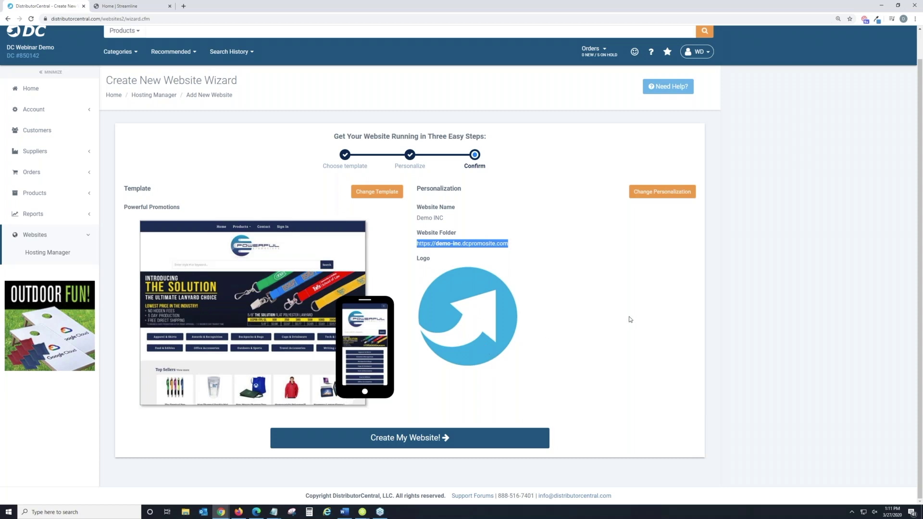
click(440, 440)
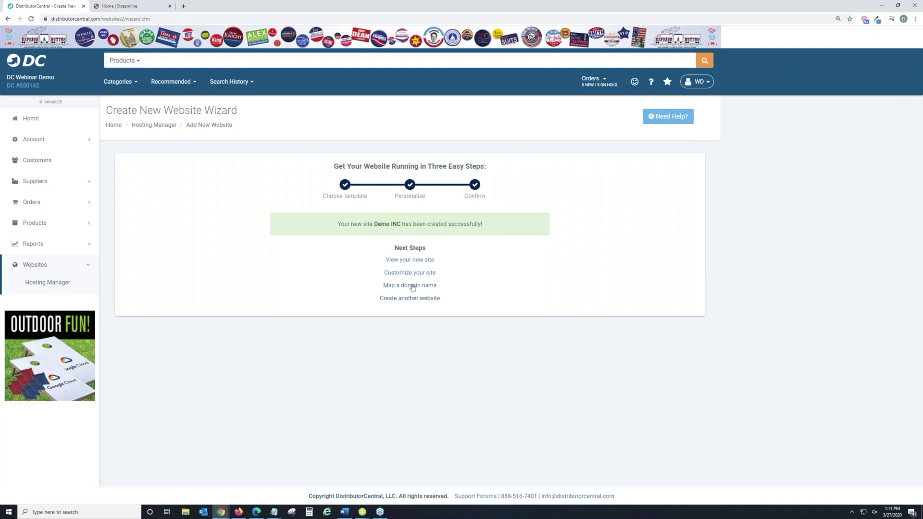
Step: View the new Demo INC site, then close it and the leftover Streamline preview
click(414, 261)
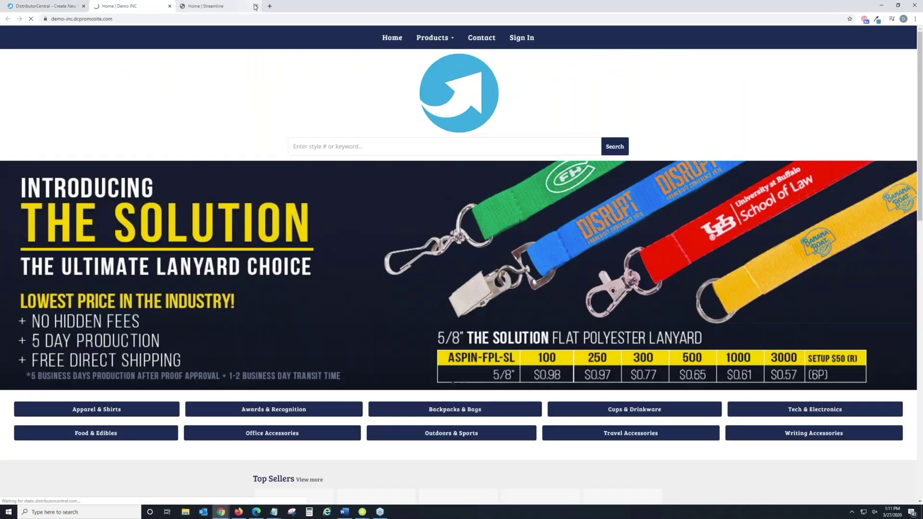
click(255, 6)
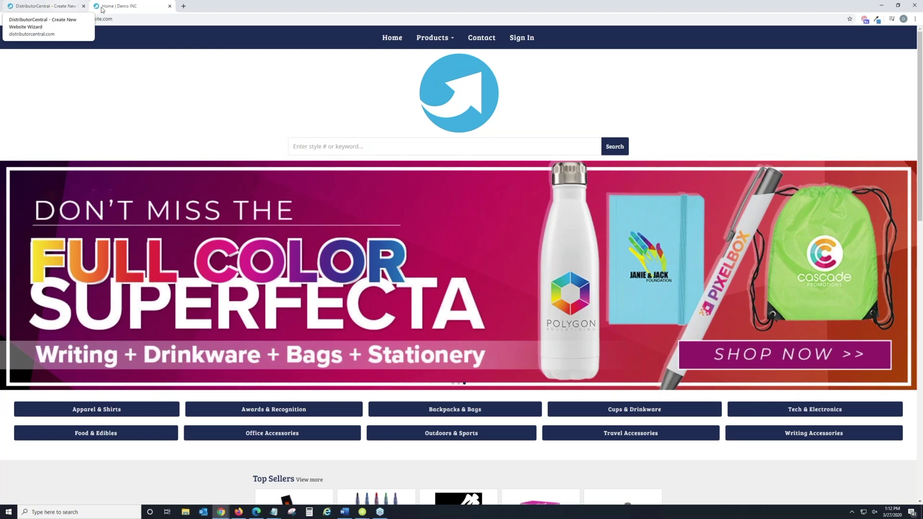
click(169, 7)
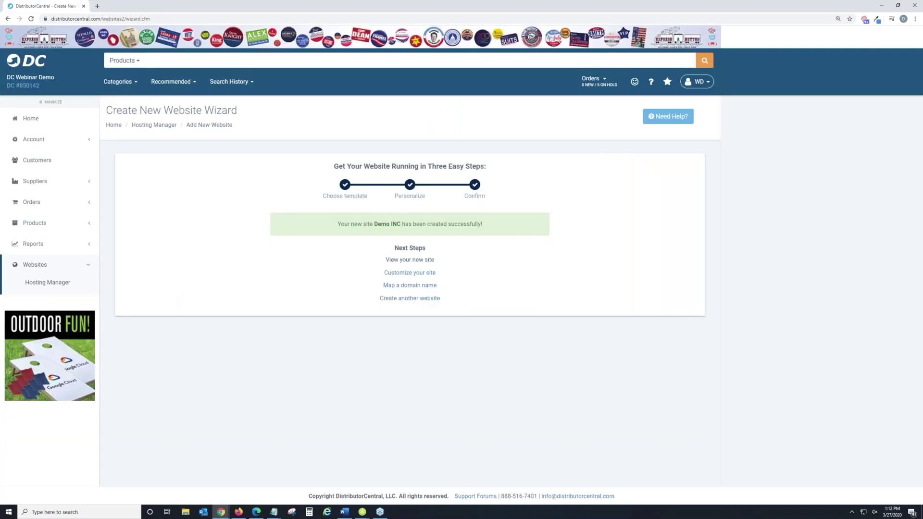
Step: Go to the Hosting Manager from the home page and open the Demo INC website for editing
click(39, 122)
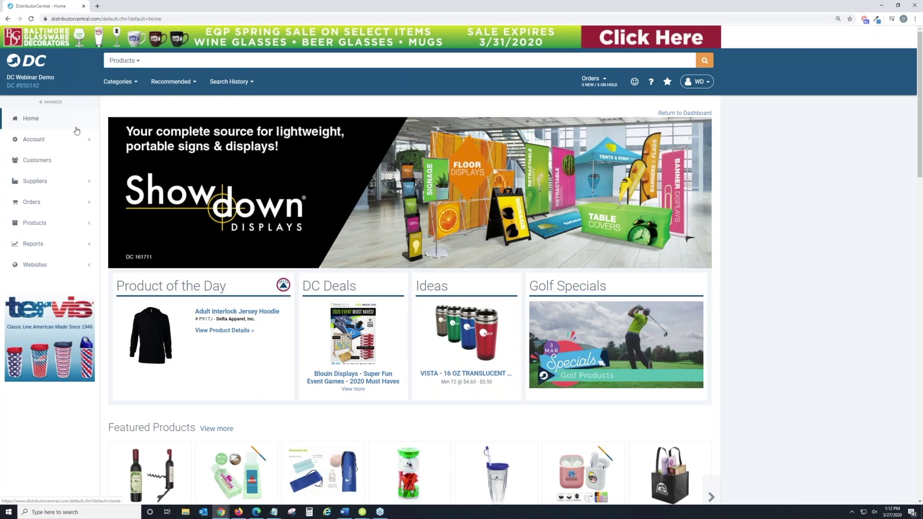
click(67, 269)
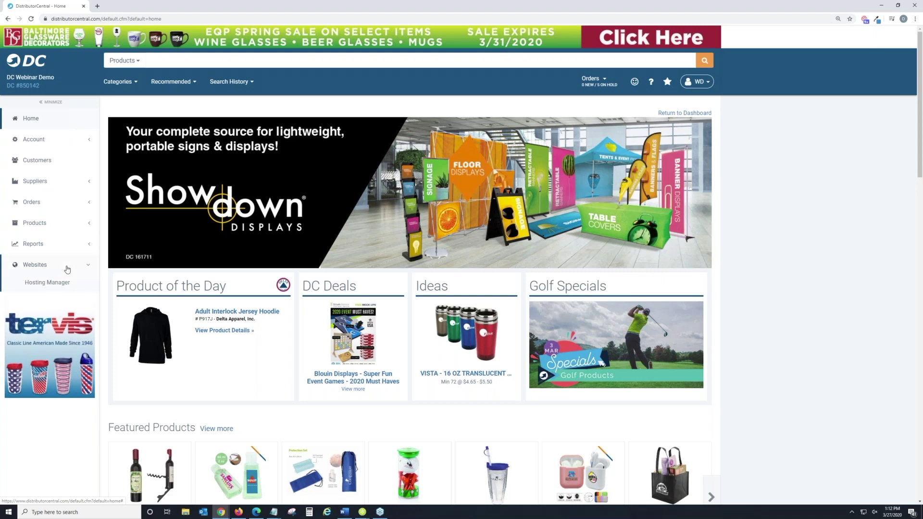
click(66, 283)
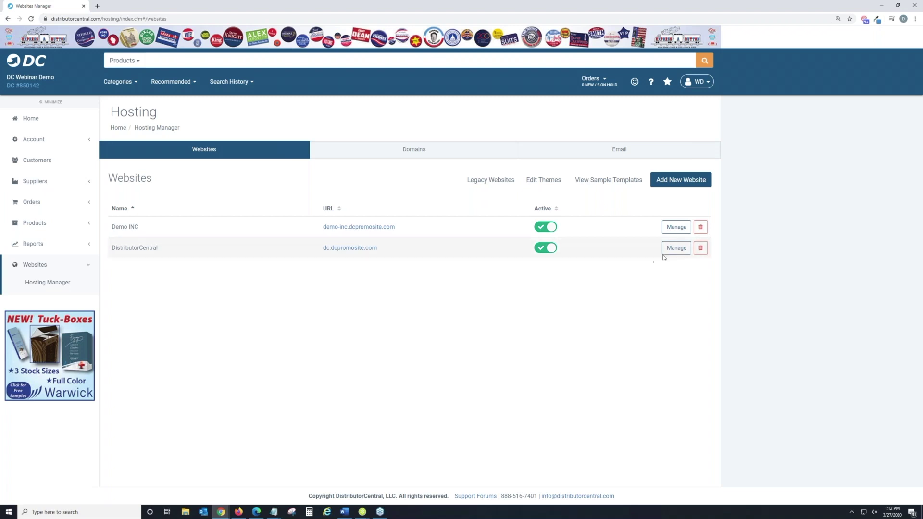
click(673, 230)
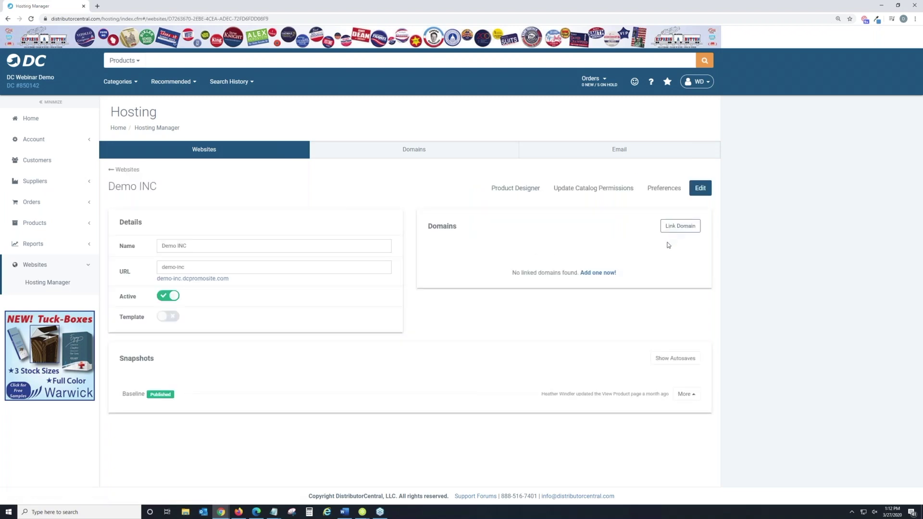
click(701, 189)
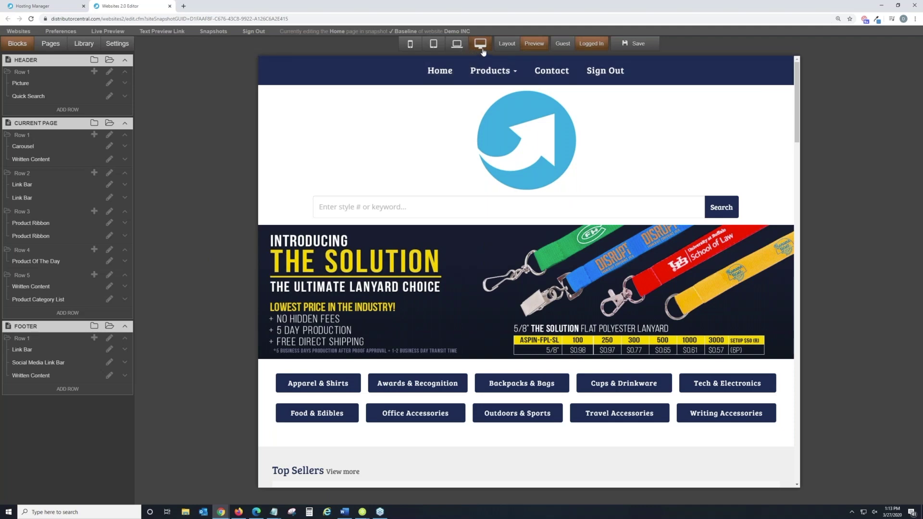
Step: Compare how the Demo INC home page displays at phone, tablet, laptop and desktop sizes
click(458, 45)
click(430, 45)
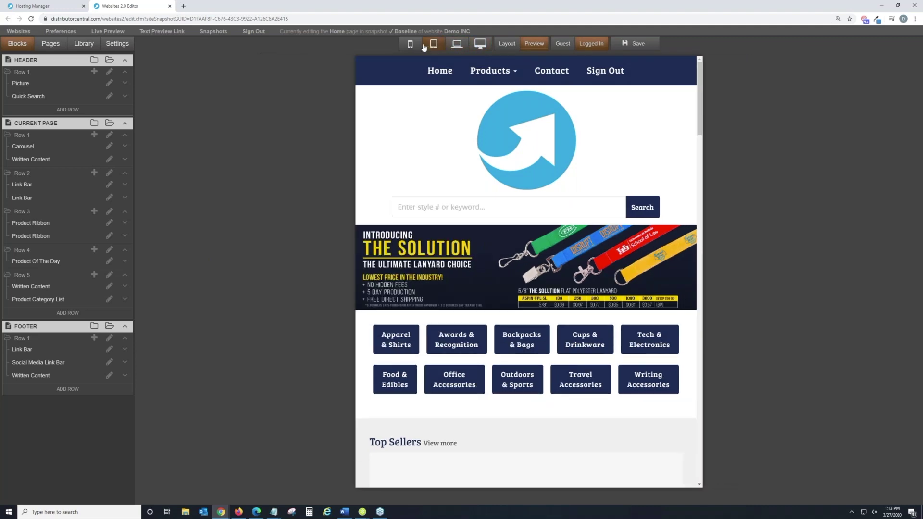
click(411, 46)
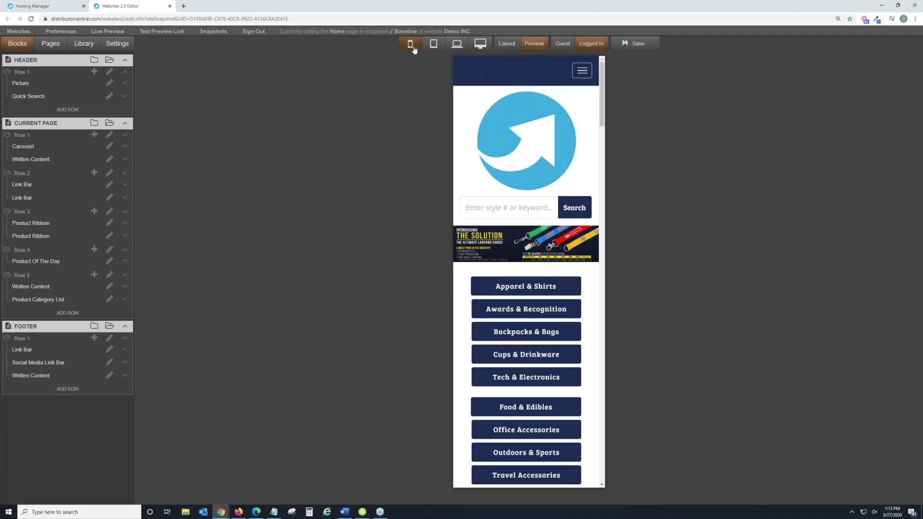
click(433, 46)
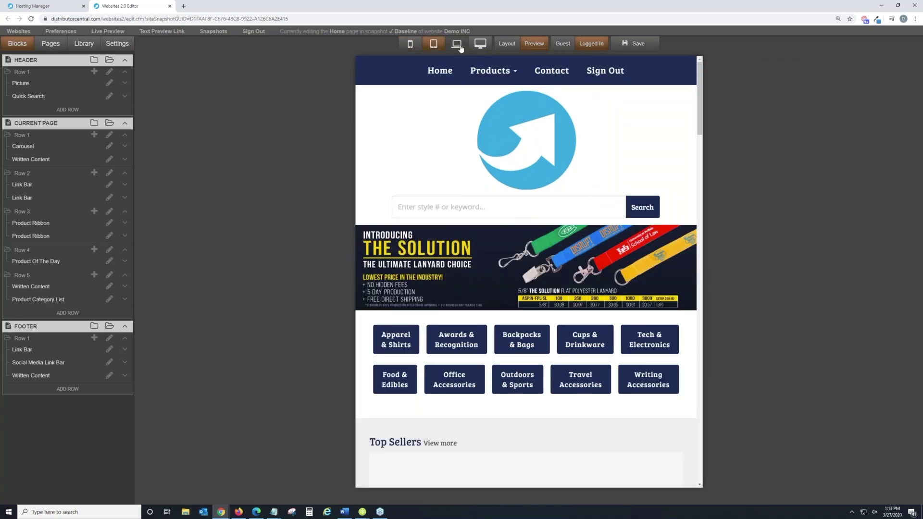
click(458, 45)
click(481, 44)
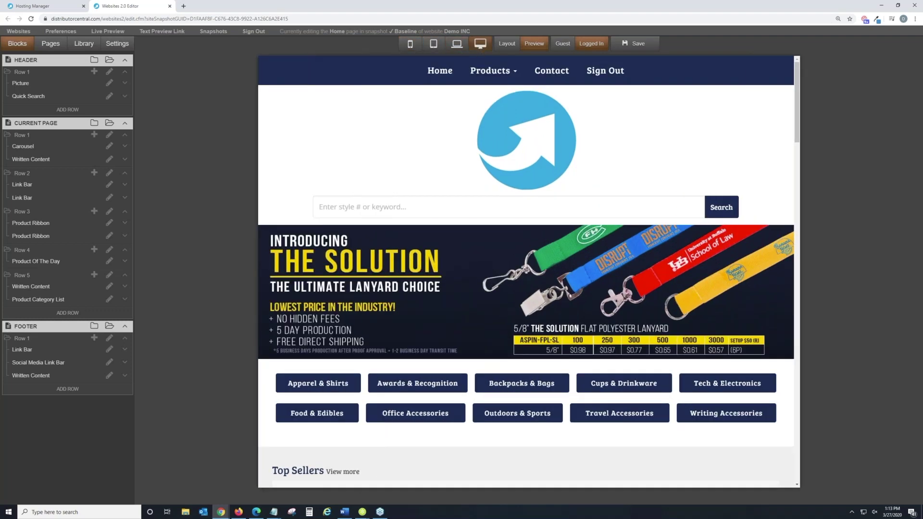
click(432, 48)
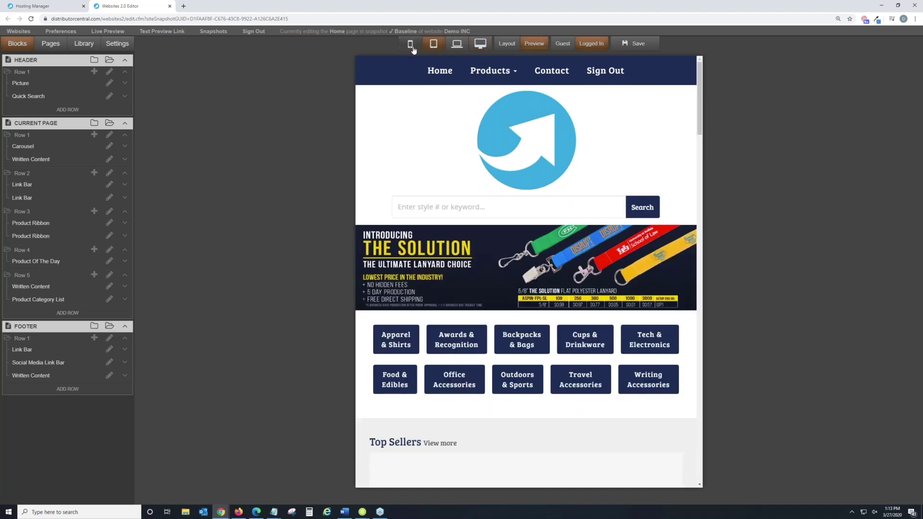
click(411, 47)
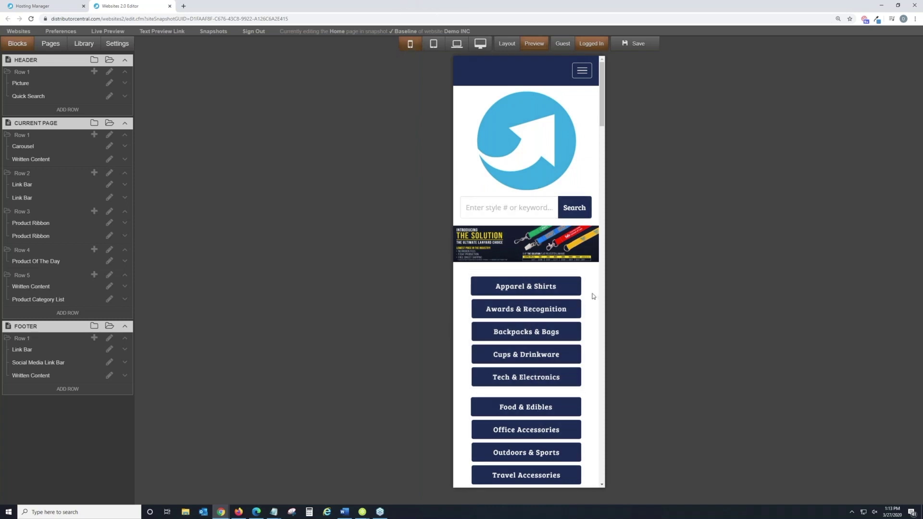
click(433, 43)
click(458, 48)
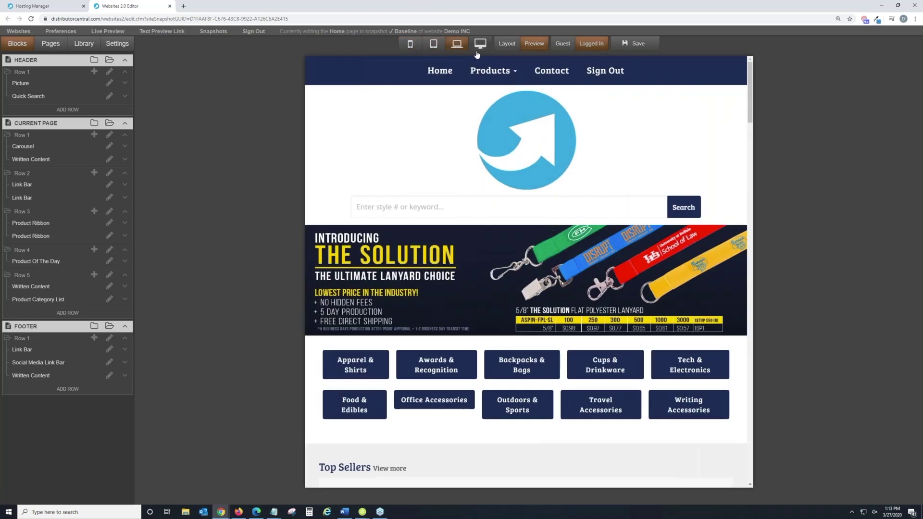
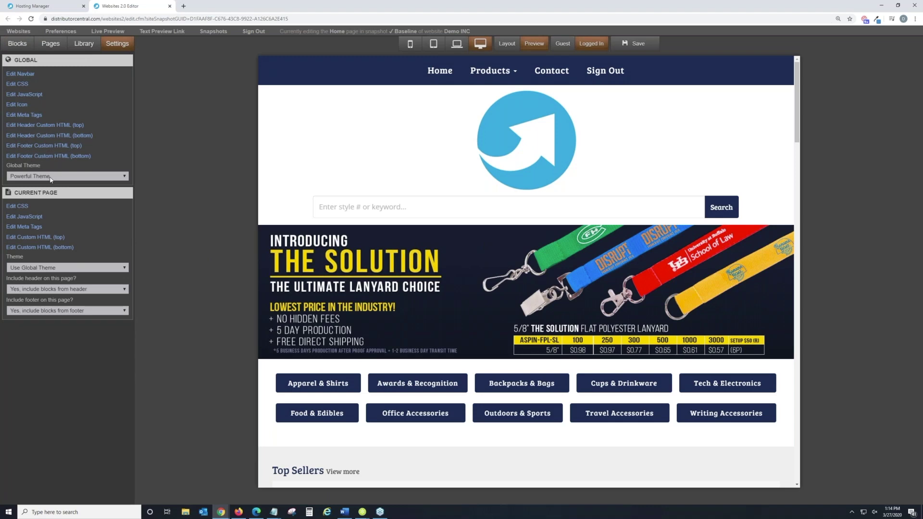
Step: Try the Starter-Black and Starter-Gray global themes on the site
click(50, 176)
scroll(58, 289, up, 5)
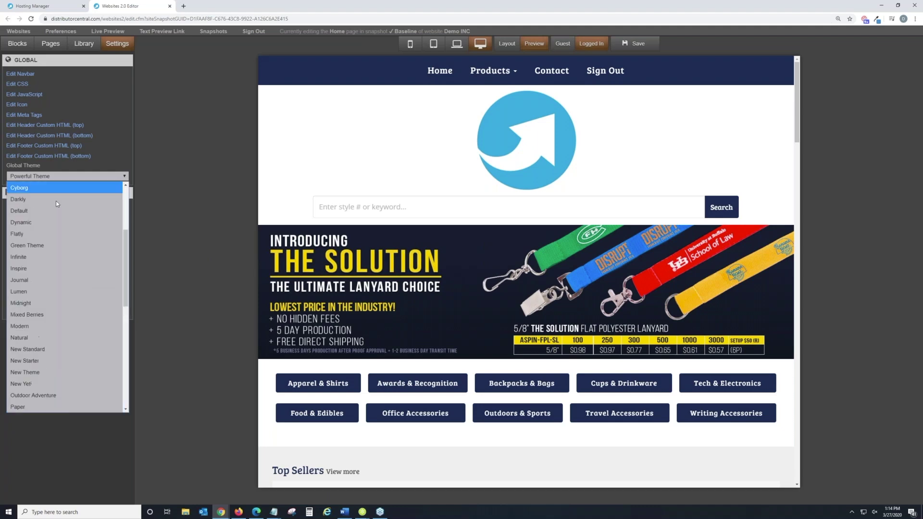
key(g)
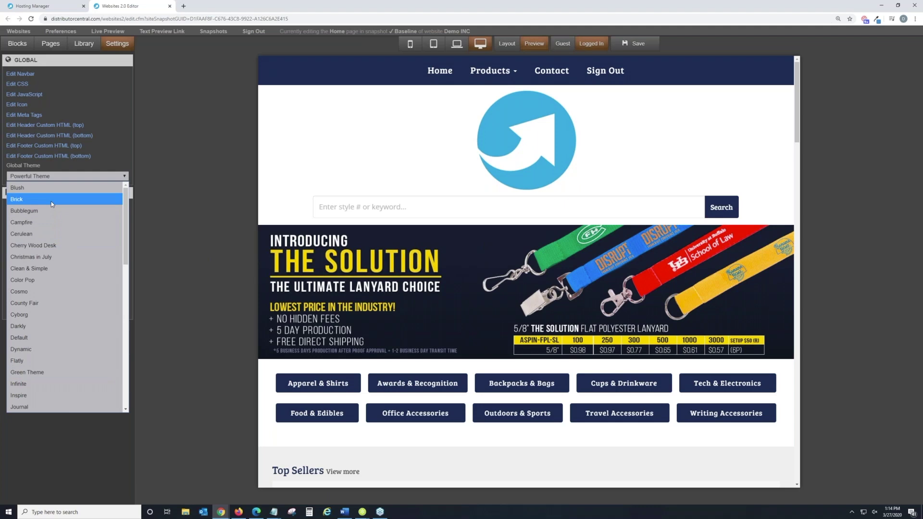
scroll(51, 201, down, 10)
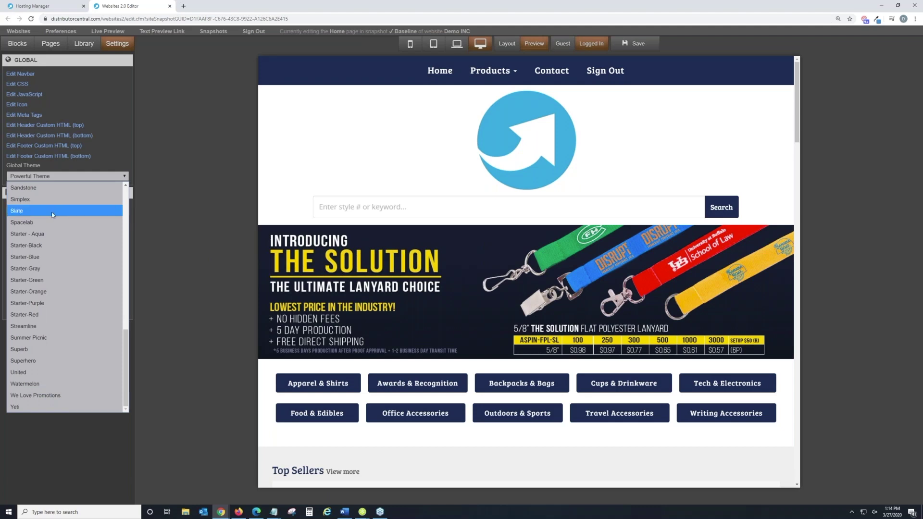
click(46, 247)
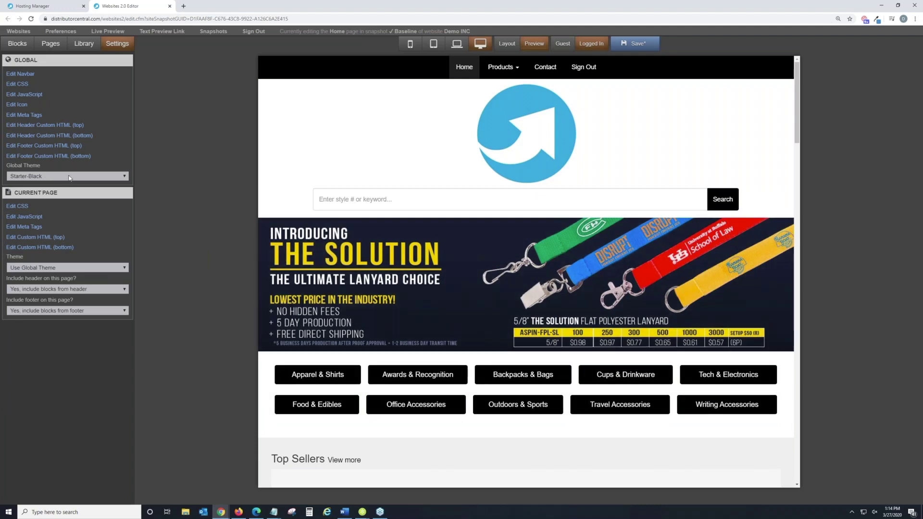
click(70, 177)
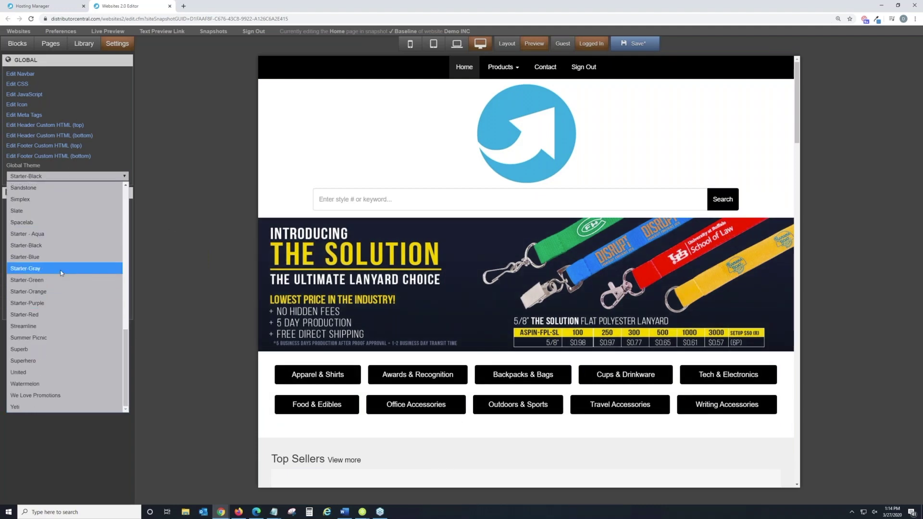
click(61, 274)
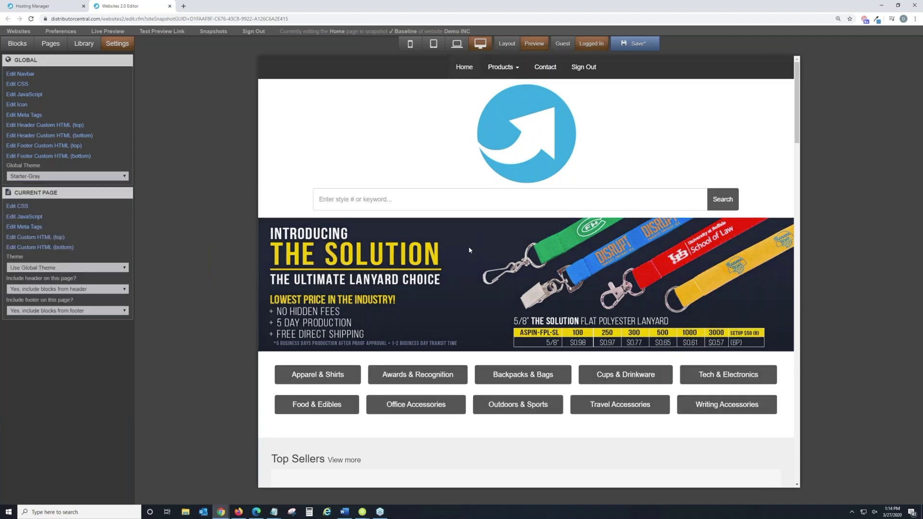
Step: Set the site's global theme to Yeti and save the website
click(41, 177)
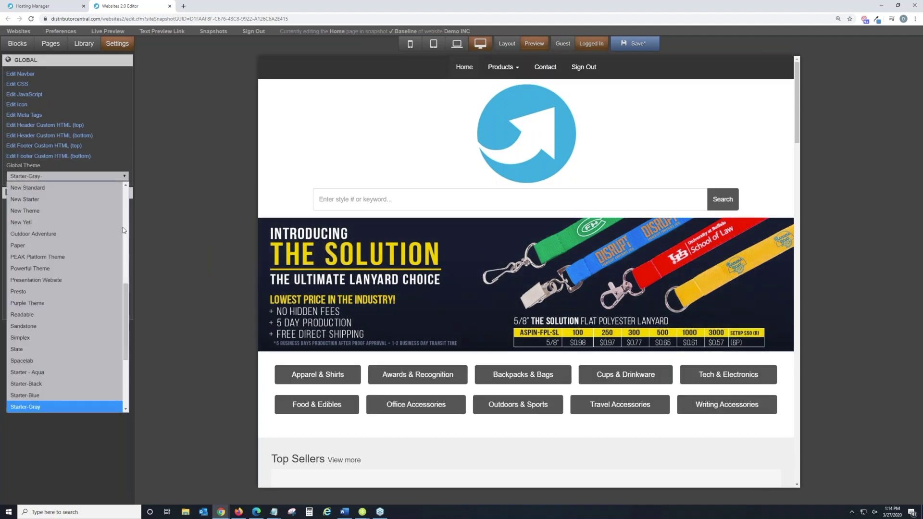
scroll(85, 304, down, 3)
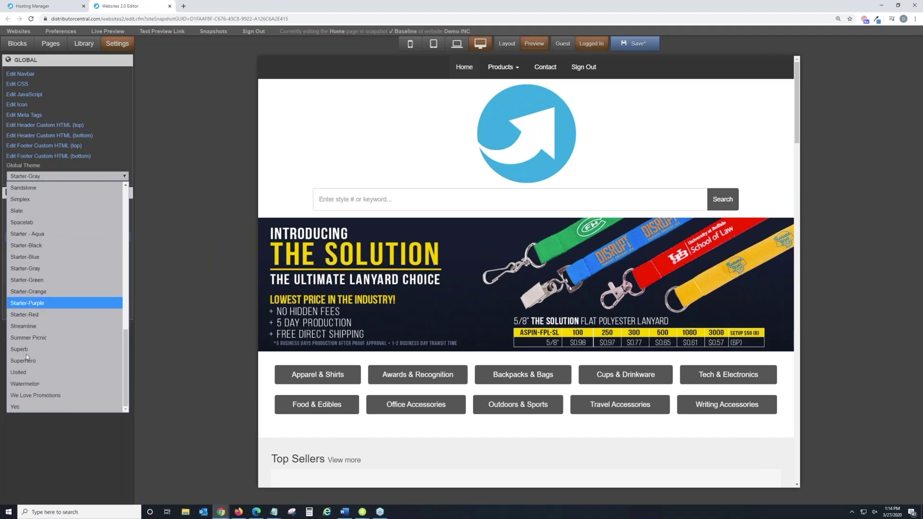
click(15, 407)
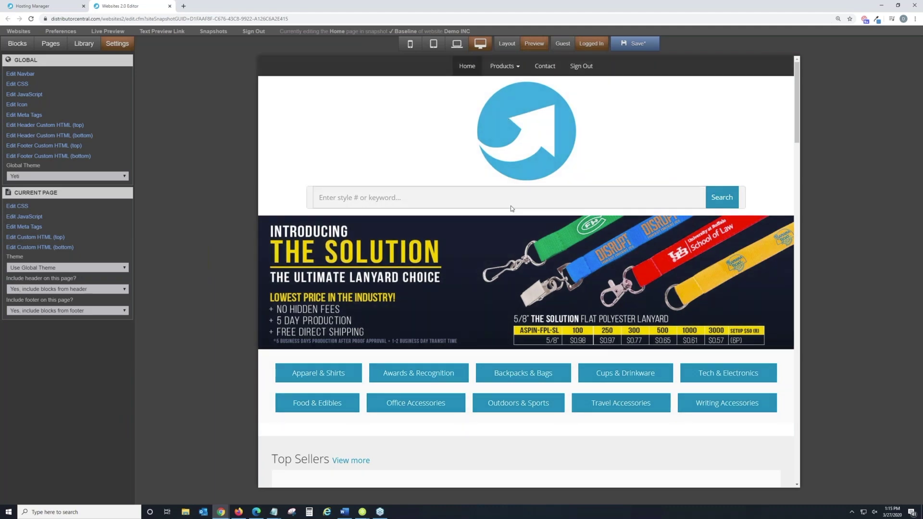
click(635, 43)
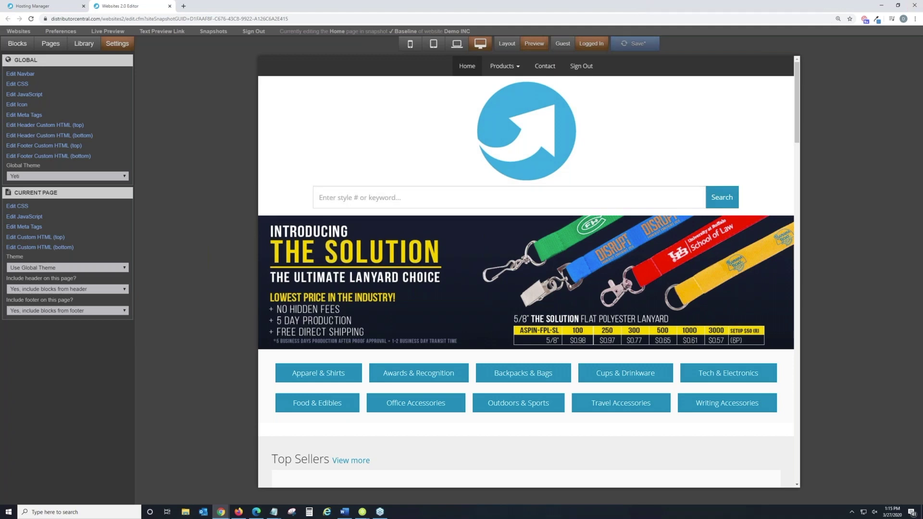
Step: Open the live preview of the Demo INC site and look over its home page
click(107, 31)
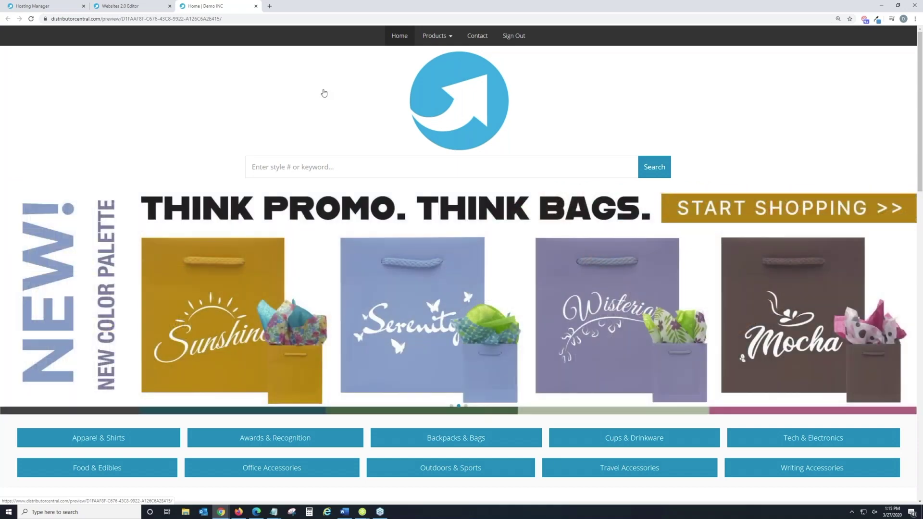
scroll(324, 93, down, 2)
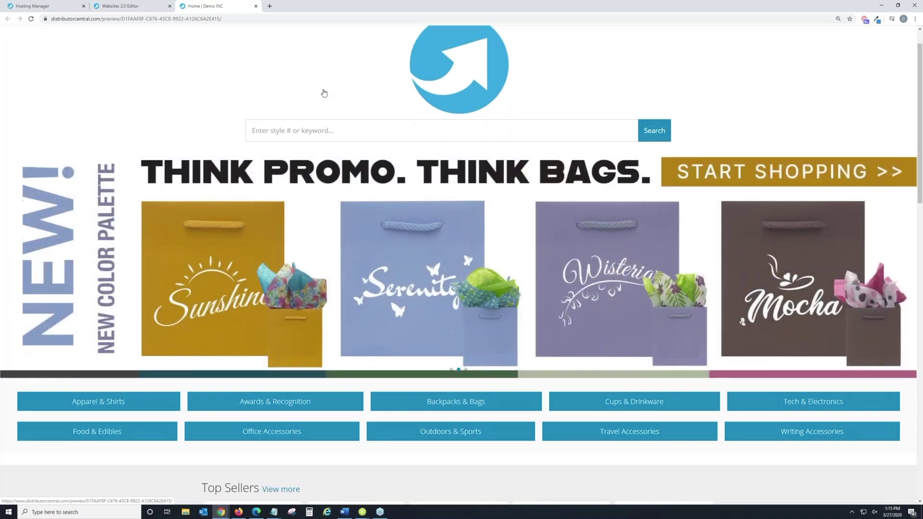
scroll(405, 194, up, 2)
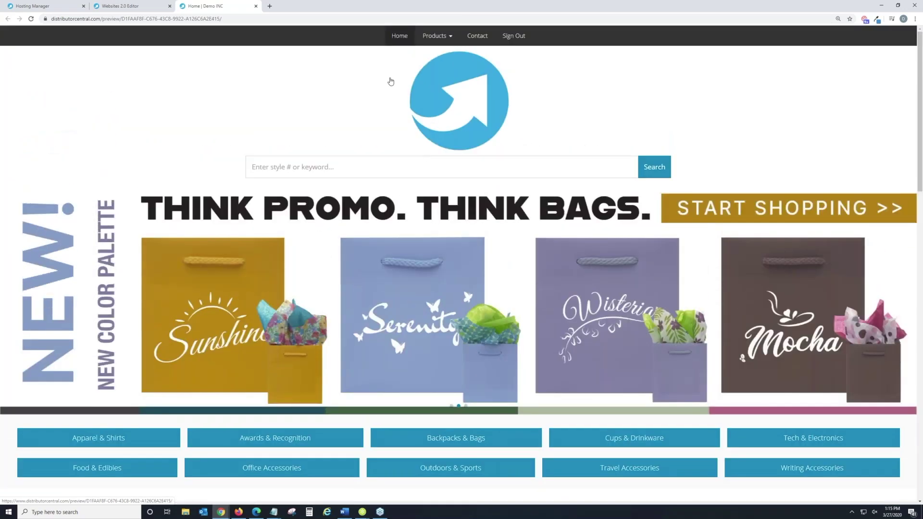